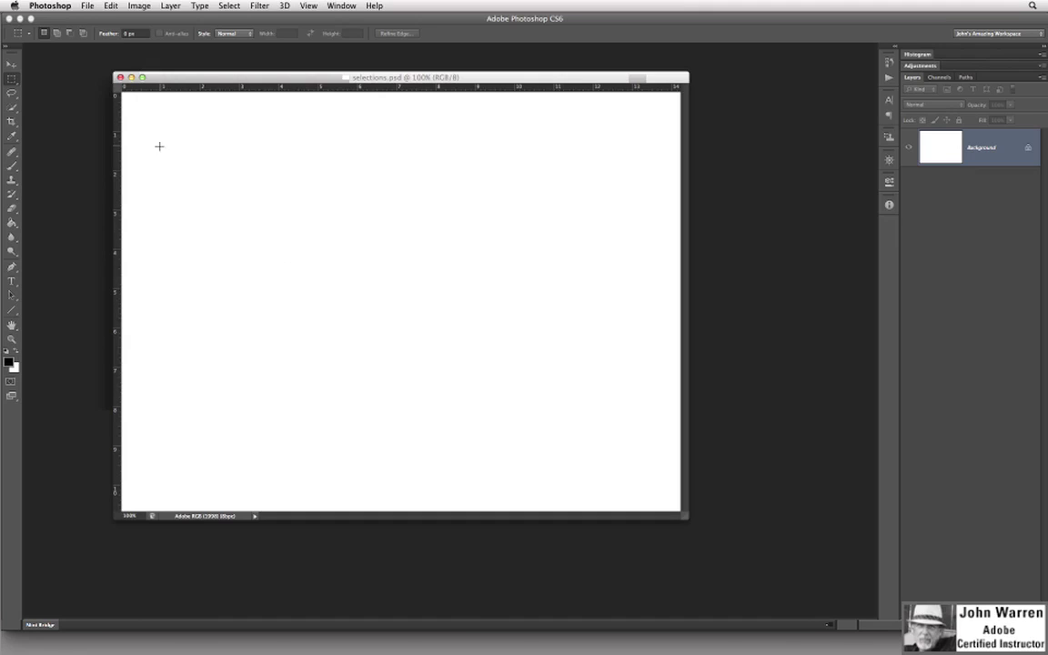
Step: Draw several rectangular marquee selections of different proportions on the blank canvas, and deselect
{"action": "left_click_drag", "start_coordinate": [157, 135], "coordinate": [222, 301]}
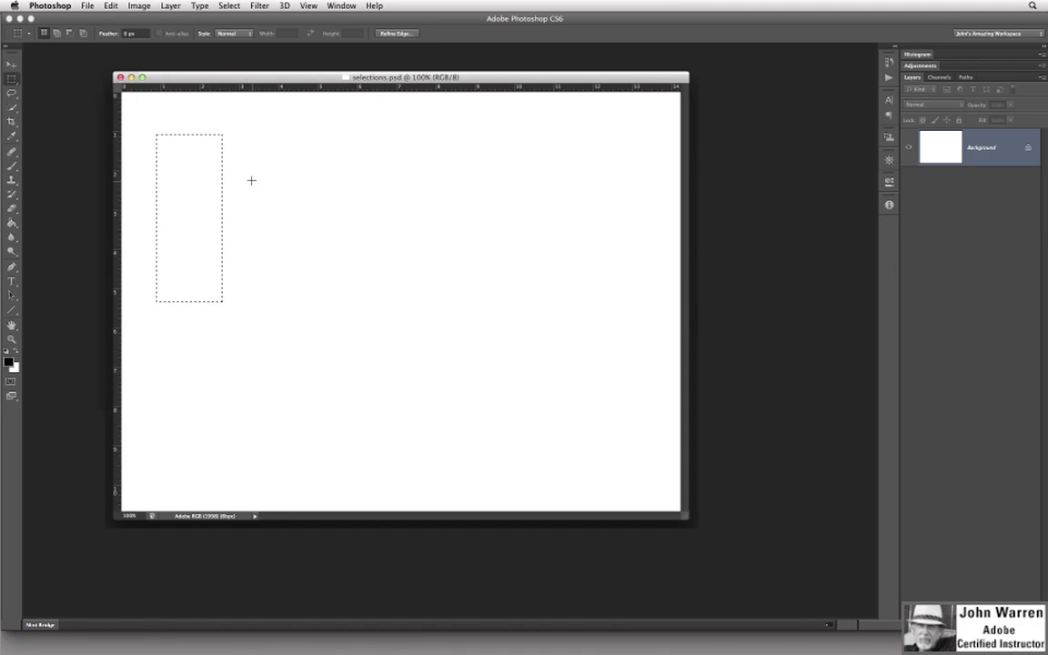
{"action": "left_click_drag", "start_coordinate": [251, 178], "coordinate": [456, 219]}
{"action": "left_click_drag", "start_coordinate": [285, 248], "coordinate": [381, 423]}
{"action": "left_click_drag", "start_coordinate": [308, 143], "coordinate": [449, 196]}
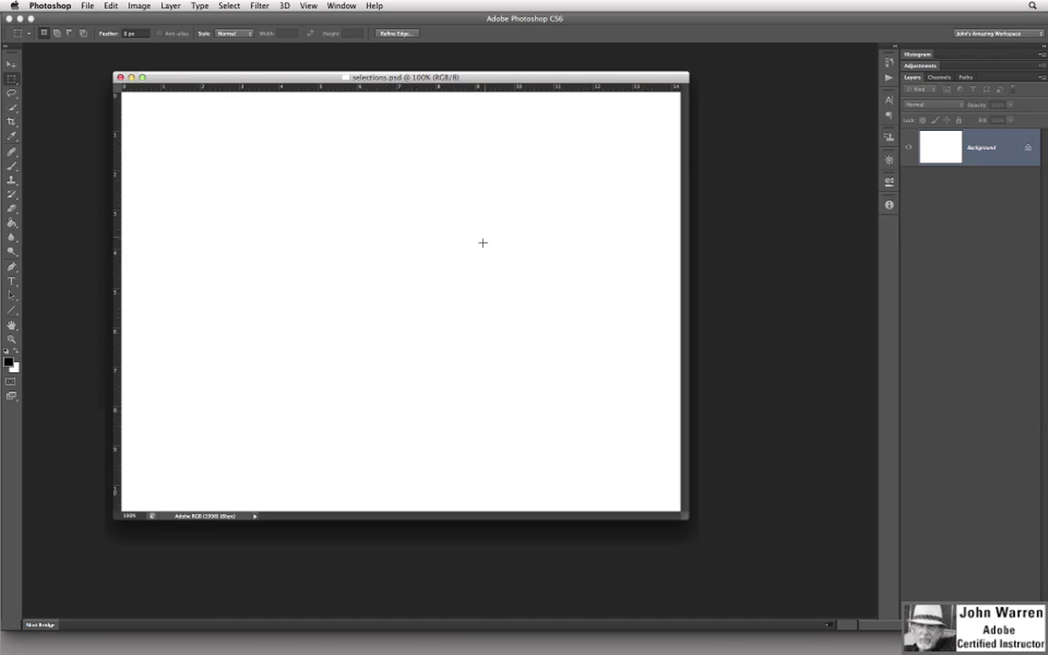
{"action": "left_click", "coordinate": [346, 250]}
Step: Draw a marquee selection constrained to a perfect square on the canvas, and deselect it
{"action": "left_click_drag", "start_coordinate": [253, 190], "coordinate": [335, 256]}
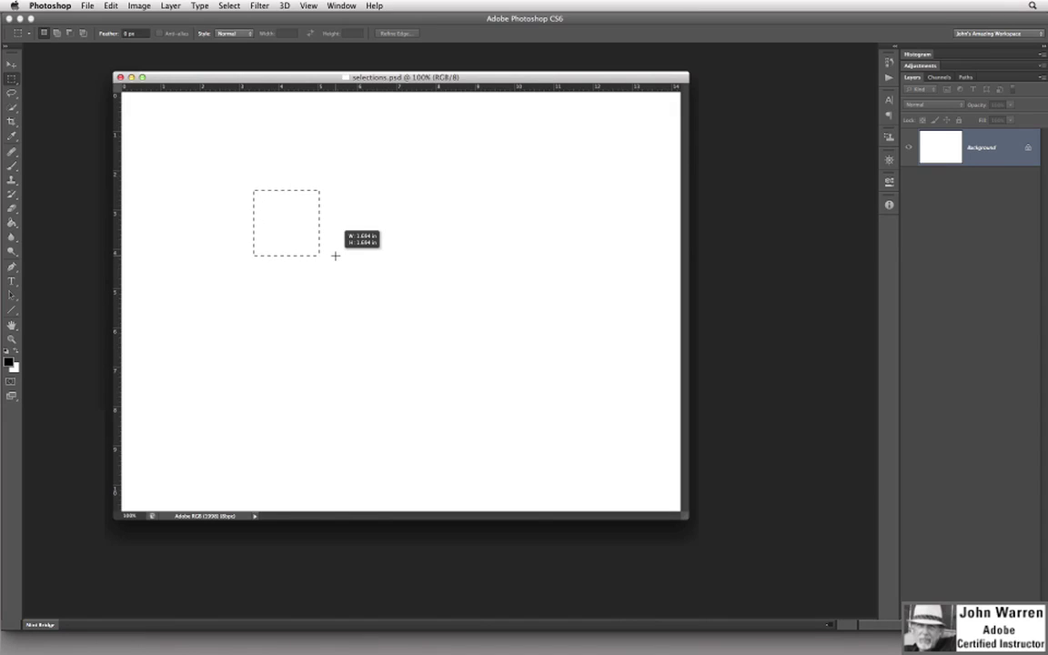
{"action": "left_click_drag", "start_coordinate": [334, 255], "coordinate": [568, 390]}
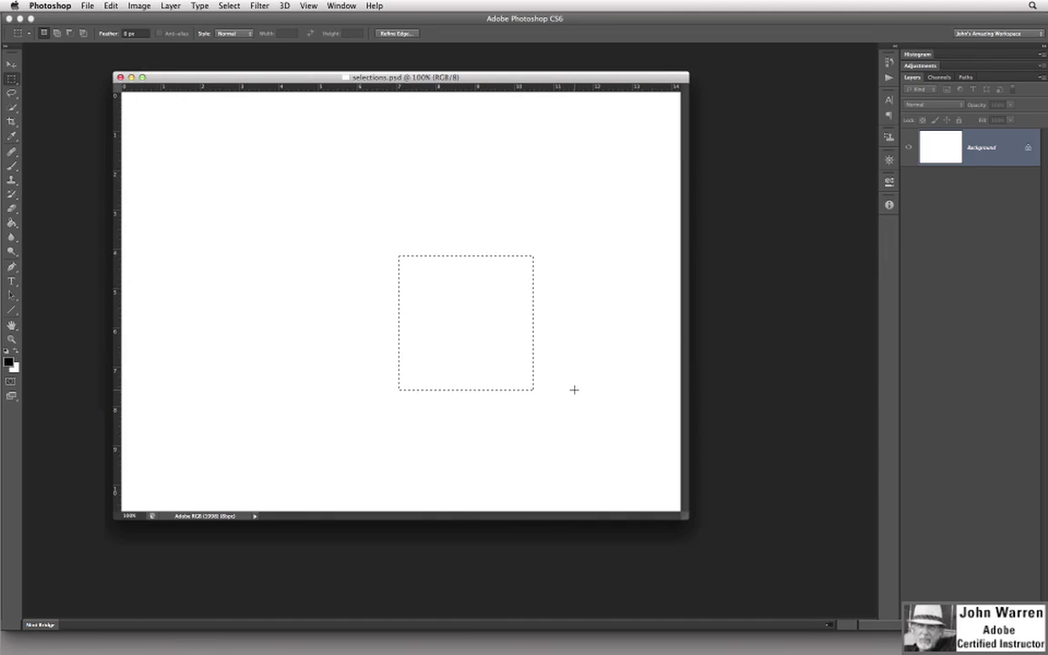
{"action": "left_click", "coordinate": [574, 389]}
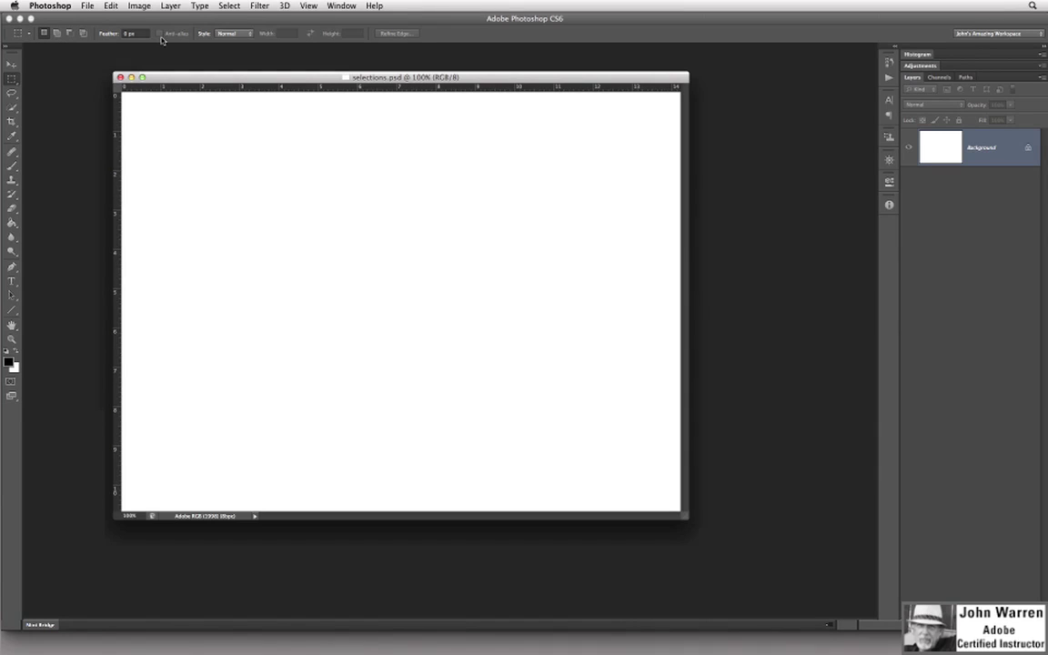
{"action": "left_click", "coordinate": [69, 34]}
{"action": "left_click", "coordinate": [43, 32]}
{"action": "left_click_drag", "start_coordinate": [116, 34], "coordinate": [108, 36]}
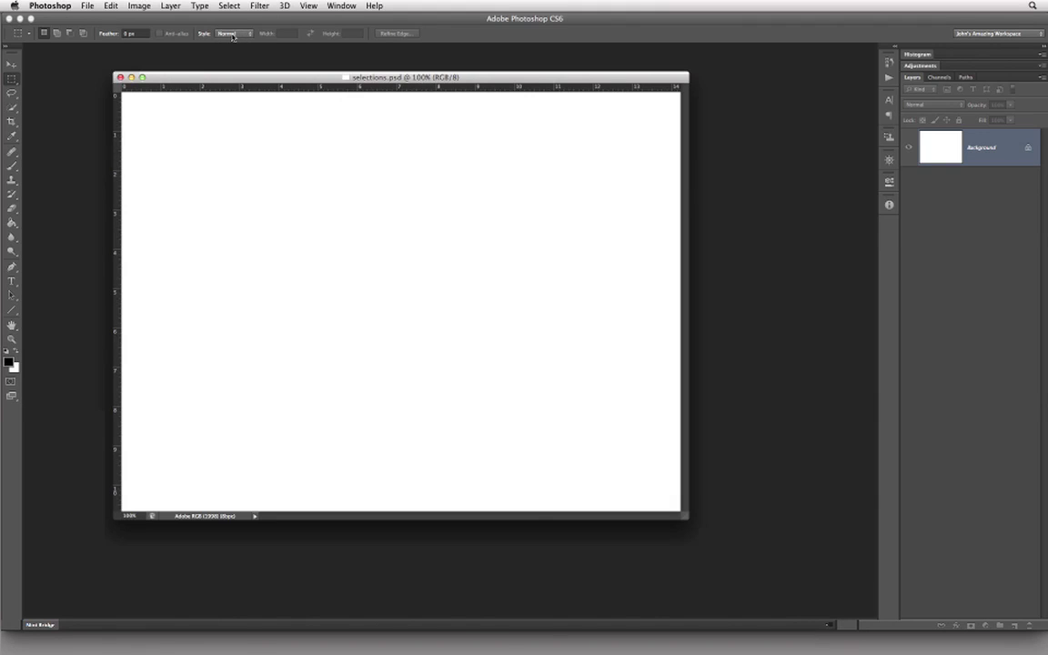
Step: Draw a series of freely proportioned rectangular marquees across the upper half of the canvas, clearing the last one
{"action": "left_click_drag", "start_coordinate": [182, 156], "coordinate": [394, 222]}
{"action": "left_click_drag", "start_coordinate": [419, 128], "coordinate": [452, 304]}
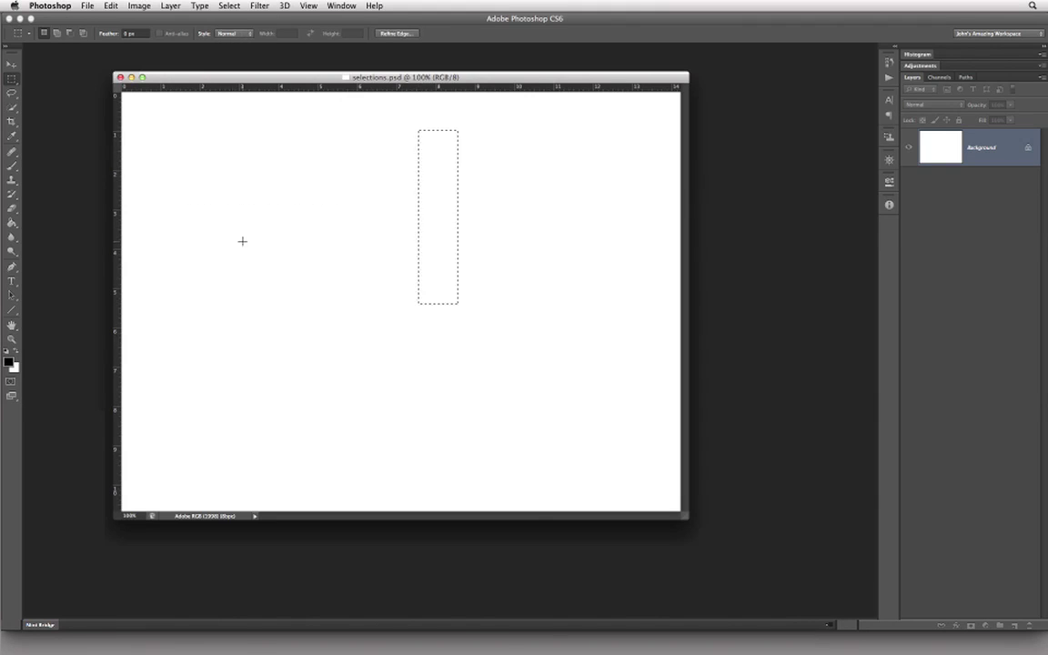
{"action": "left_click_drag", "start_coordinate": [232, 227], "coordinate": [320, 325]}
{"action": "left_click", "coordinate": [515, 176]}
{"action": "left_click_drag", "start_coordinate": [383, 159], "coordinate": [464, 259]}
{"action": "left_click_drag", "start_coordinate": [236, 193], "coordinate": [300, 221]}
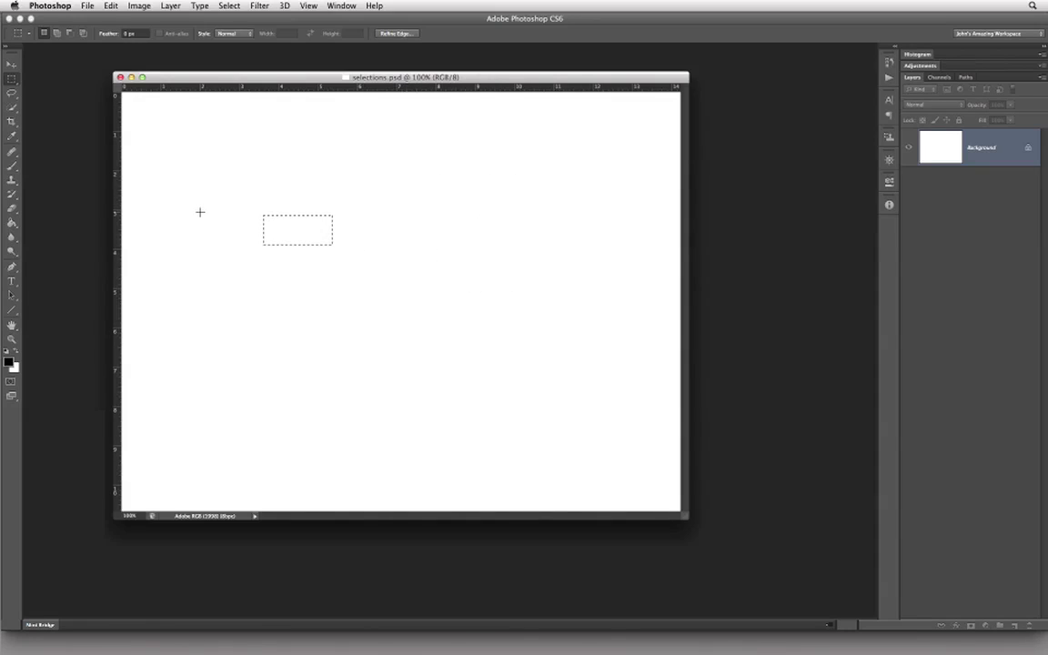
{"action": "left_click", "coordinate": [178, 196]}
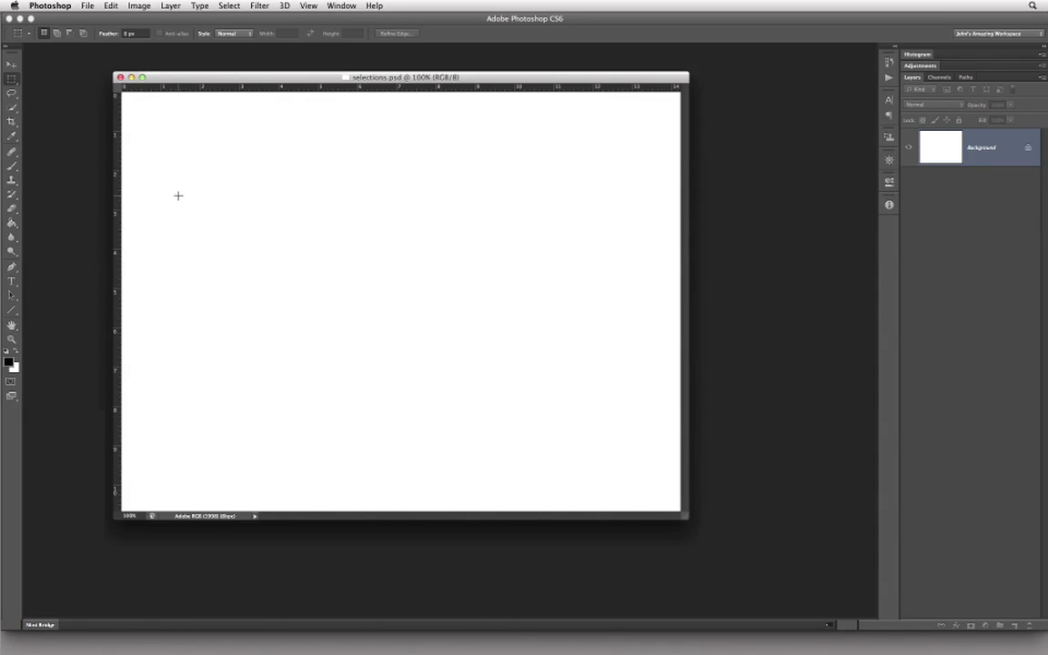
Step: Keep the marquee style at Normal and make a square selection about 4.2 inches wide in the canvas's upper-left area
{"action": "left_click", "coordinate": [224, 34]}
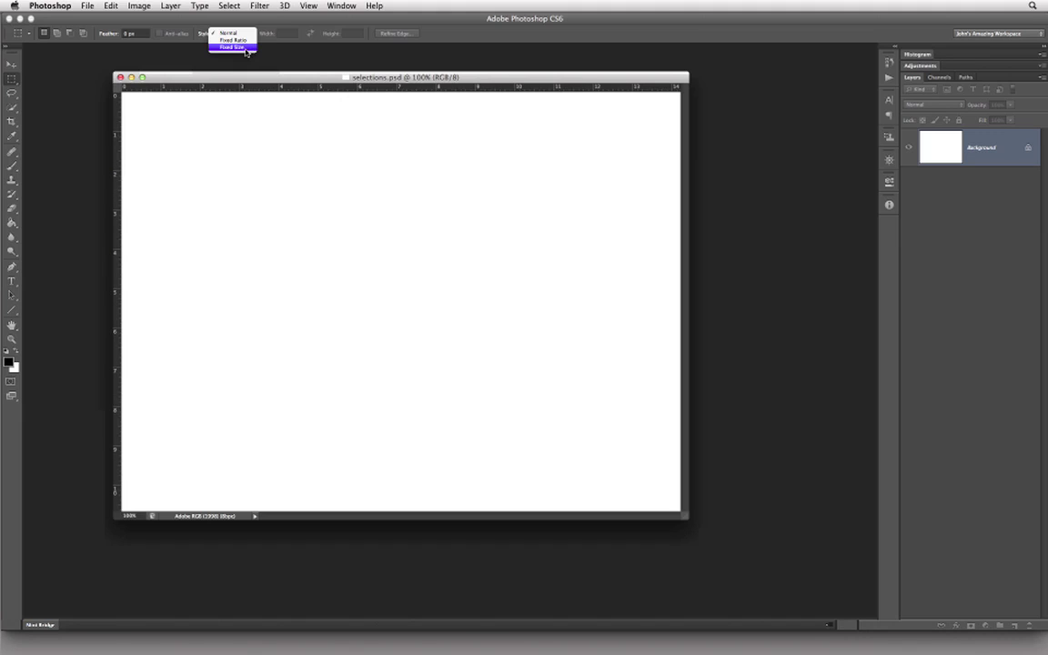
{"action": "left_click", "coordinate": [227, 32]}
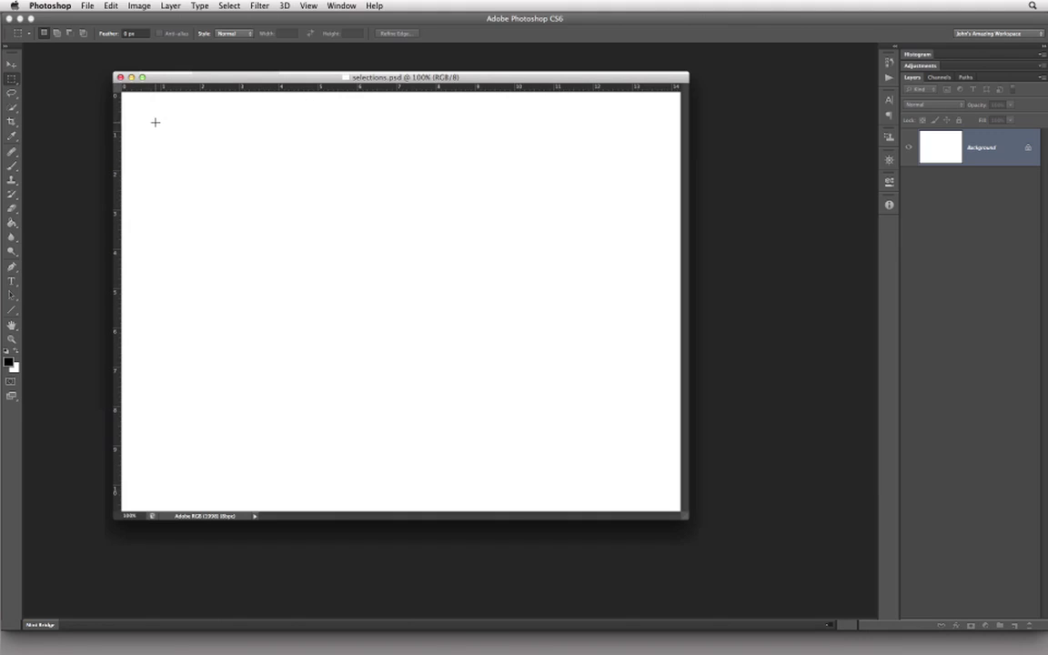
{"action": "left_click_drag", "start_coordinate": [153, 119], "coordinate": [256, 212]}
{"action": "left_click", "coordinate": [326, 294]}
{"action": "key", "text": "super+z"}
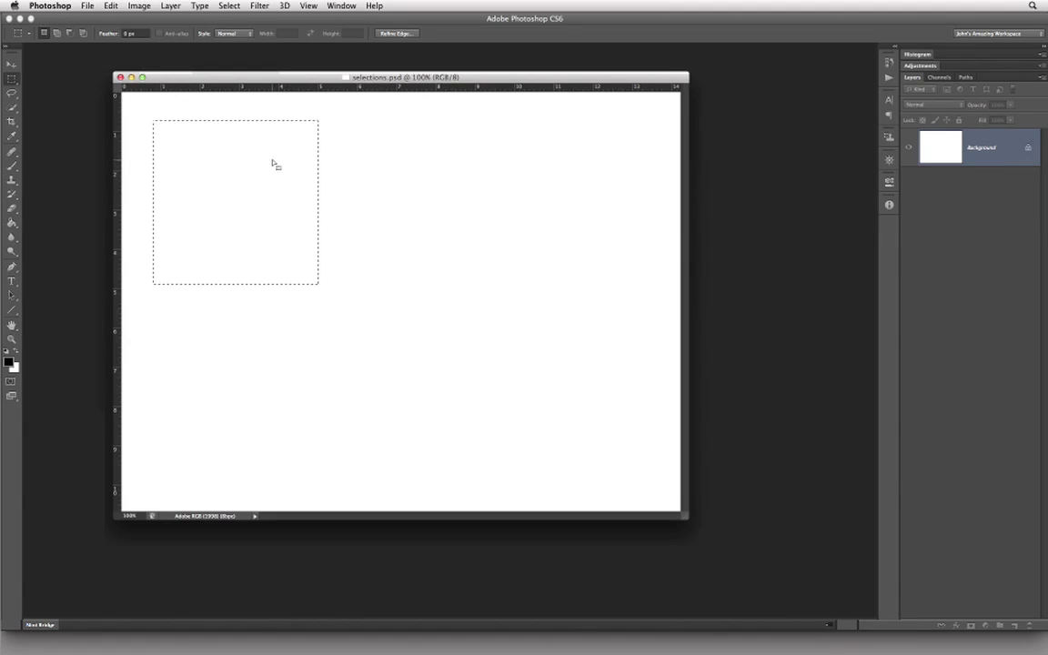
Step: Reposition the square selection outline slightly down and to the right on the canvas, keeping the Rectangular Marquee tool active
{"action": "left_click_drag", "start_coordinate": [267, 168], "coordinate": [258, 359]}
{"action": "left_click_drag", "start_coordinate": [263, 349], "coordinate": [251, 196]}
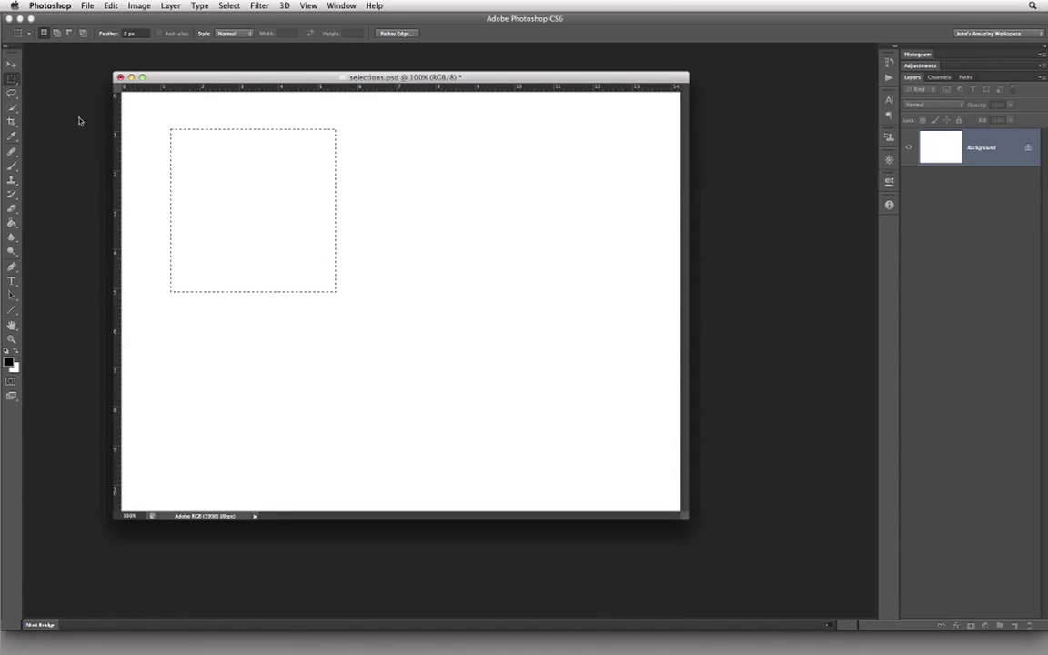
{"action": "left_click", "coordinate": [12, 64]}
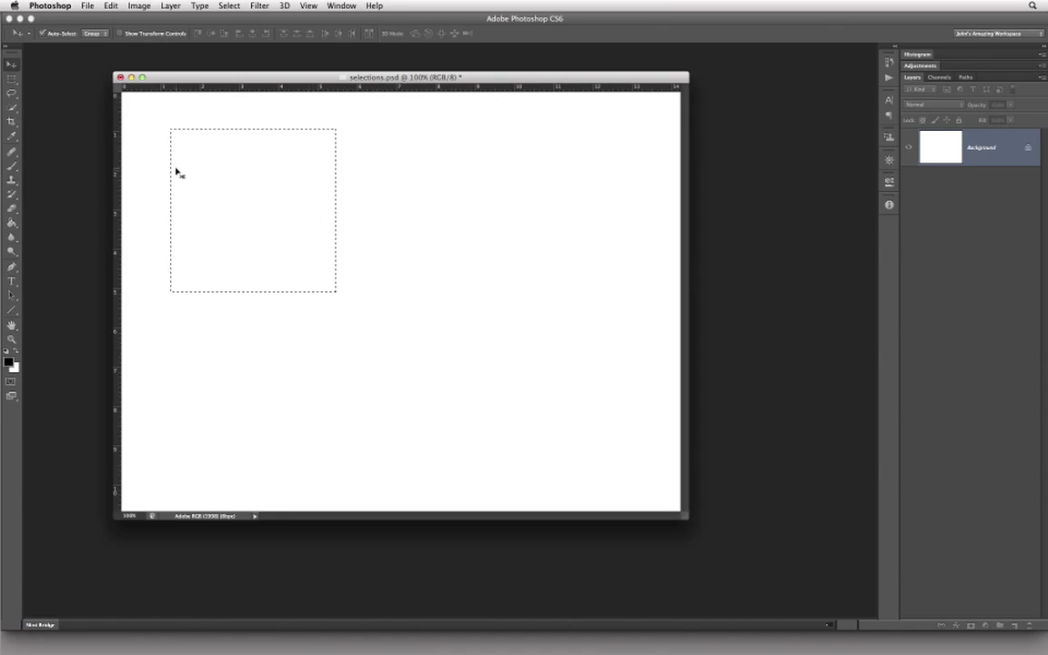
{"action": "left_click", "coordinate": [12, 79]}
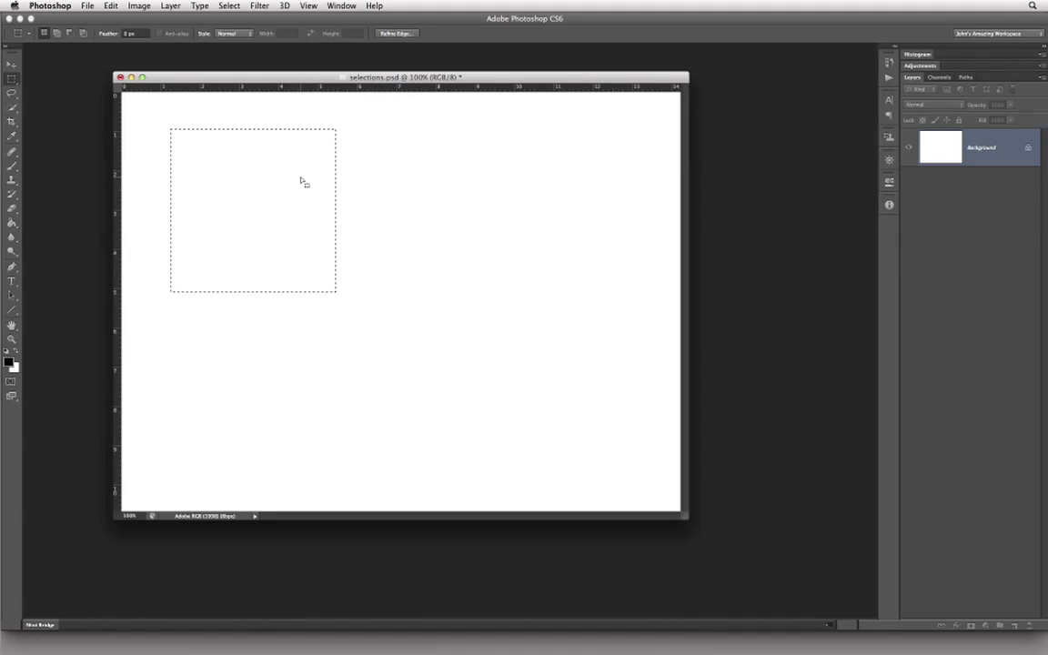
Step: Add overlapping rectangles to the square selection: a bar to the right, two downward legs and a crossbar that encloses a hole
{"action": "key", "text": "shift"}
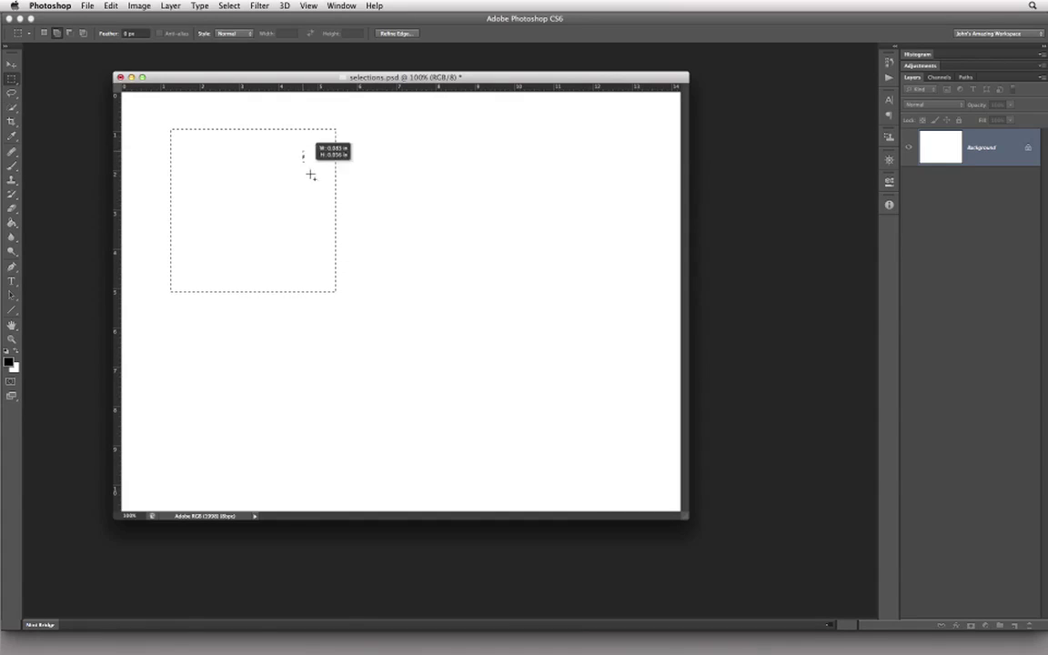
{"action": "left_click_drag", "start_coordinate": [310, 173], "coordinate": [465, 193]}
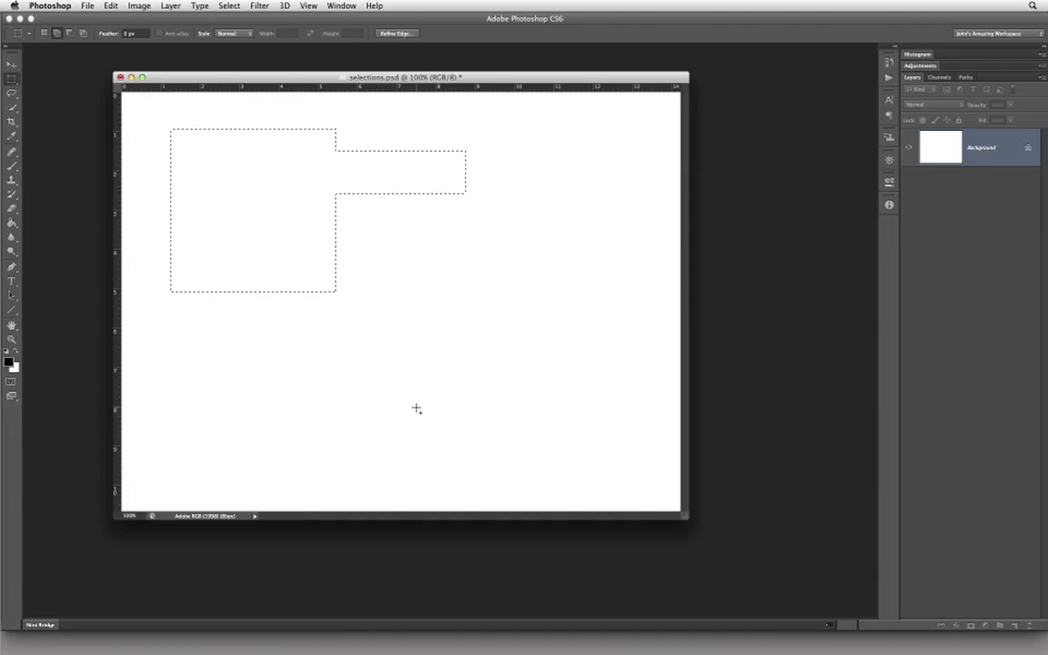
{"action": "left_click_drag", "start_coordinate": [396, 178], "coordinate": [458, 350]}
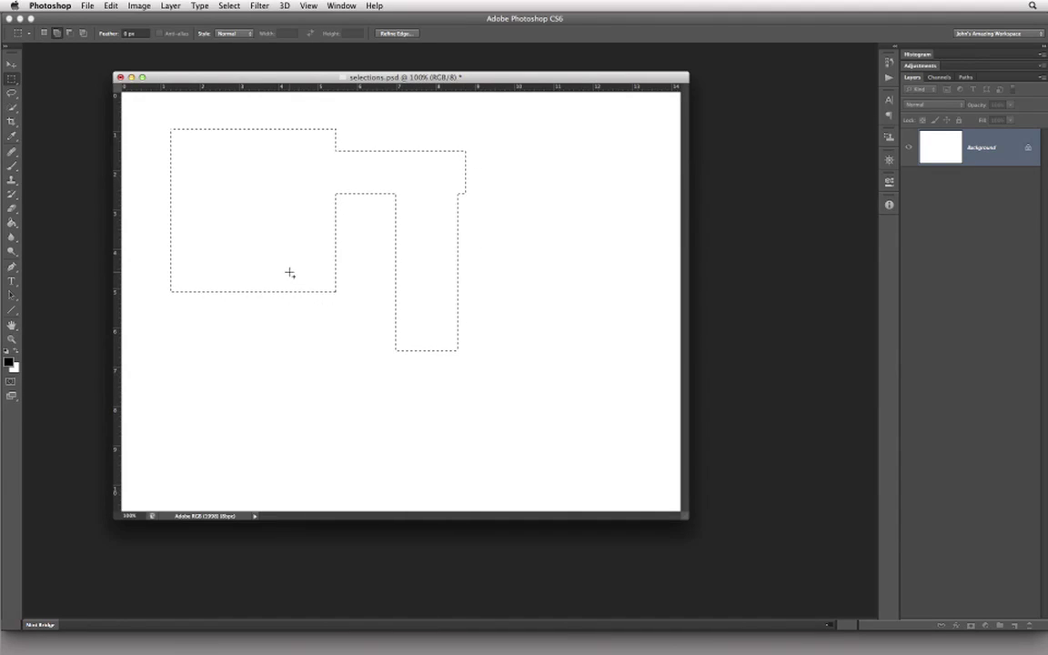
{"action": "left_click_drag", "start_coordinate": [268, 270], "coordinate": [340, 396]}
{"action": "left_click_drag", "start_coordinate": [301, 247], "coordinate": [321, 274]}
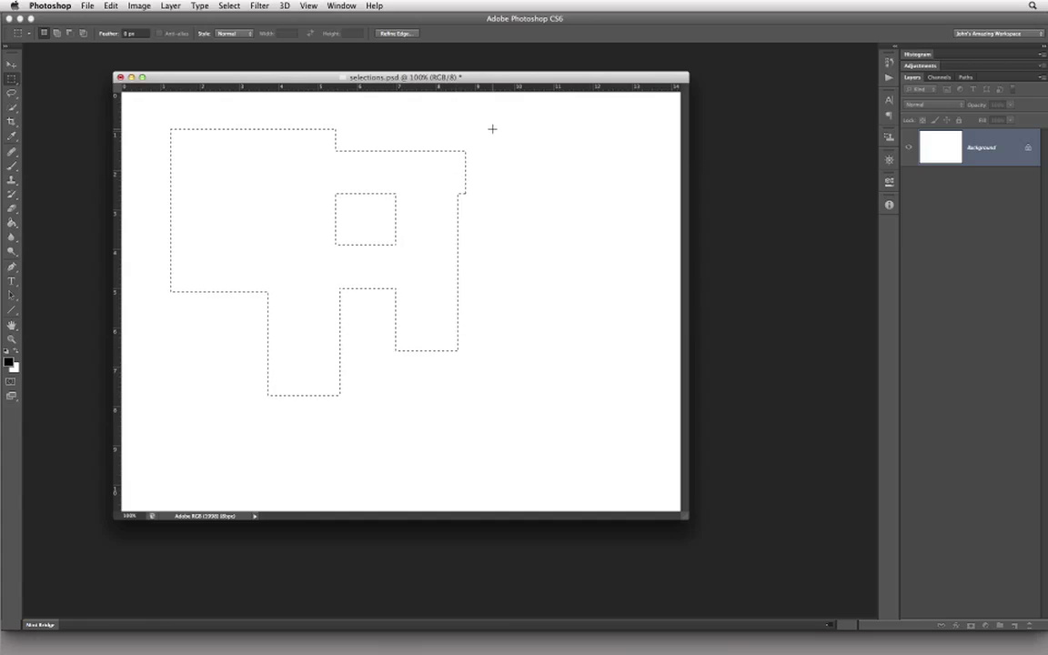
Step: Subtract a strip from the compound selection's right edge and another across the bottom of its legs to even out the outline
{"action": "key", "text": "alt"}
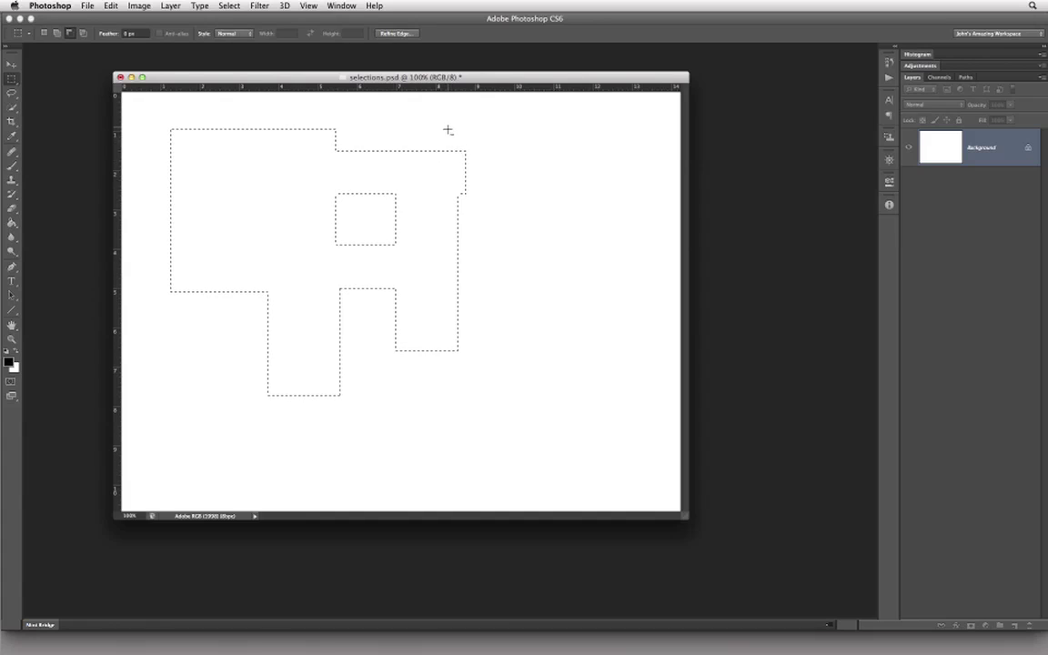
{"action": "left_click_drag", "start_coordinate": [448, 130], "coordinate": [514, 375]}
{"action": "left_click_drag", "start_coordinate": [203, 349], "coordinate": [488, 445]}
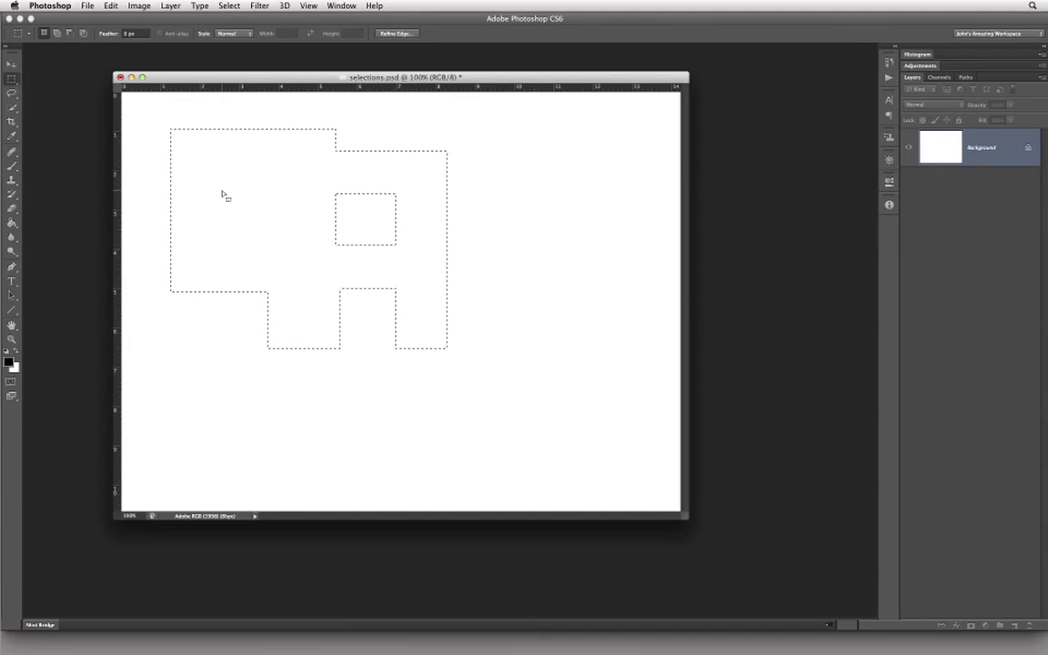
Step: Subtract a narrow horizontal slot inside the selection's upper-left block, and move the whole selection outline toward the canvas centre
{"action": "key", "text": "alt"}
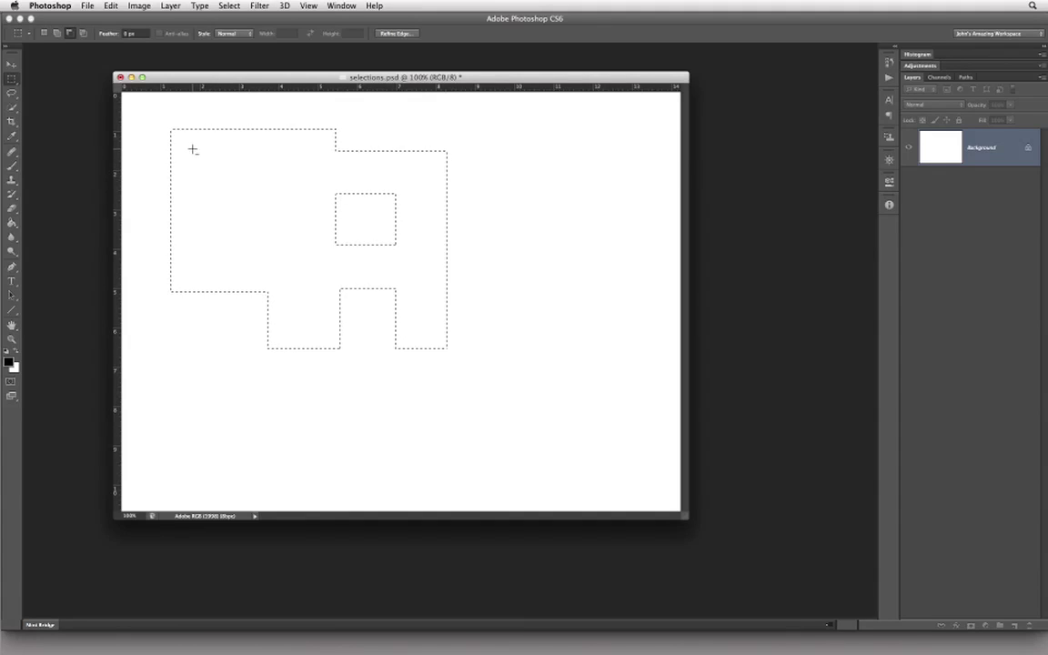
{"action": "left_click_drag", "start_coordinate": [192, 150], "coordinate": [311, 171]}
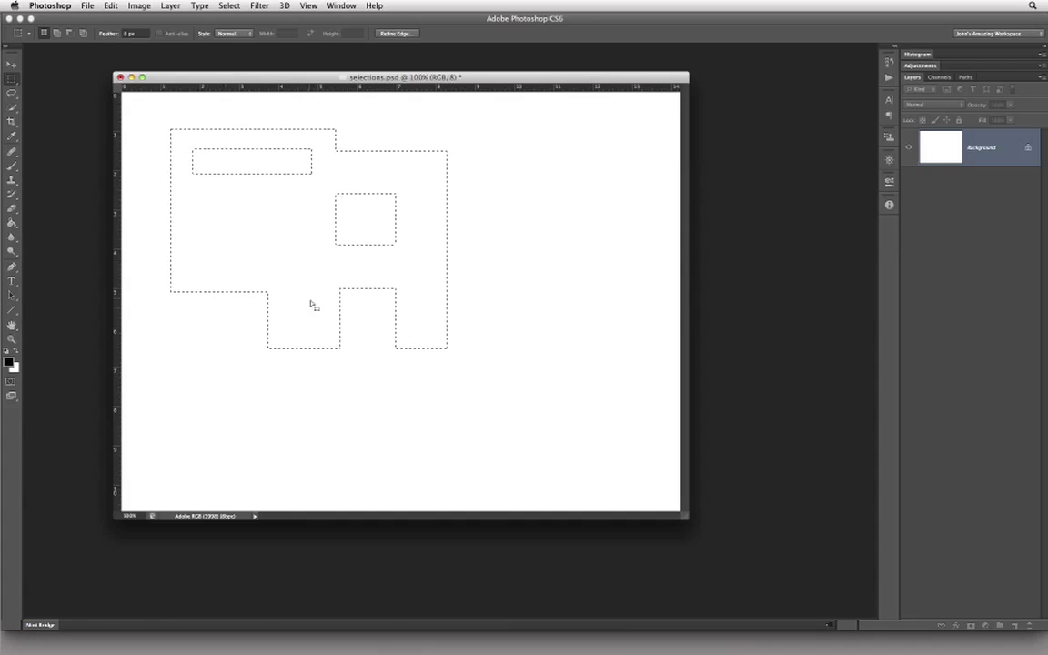
{"action": "left_click_drag", "start_coordinate": [225, 144], "coordinate": [310, 178]}
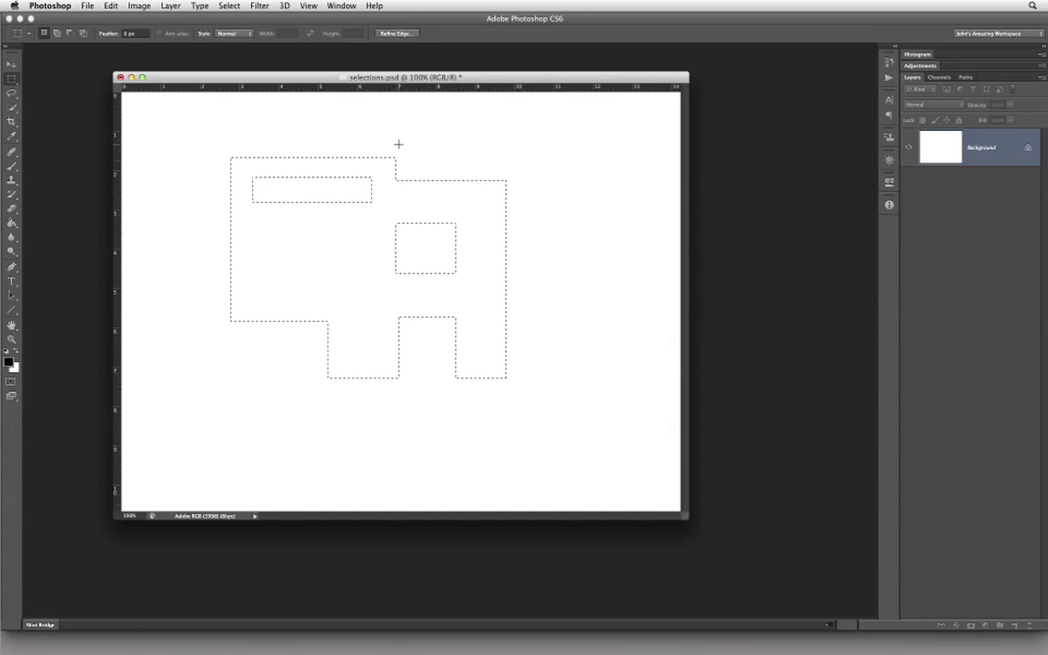
{"action": "left_click_drag", "start_coordinate": [353, 188], "coordinate": [336, 188]}
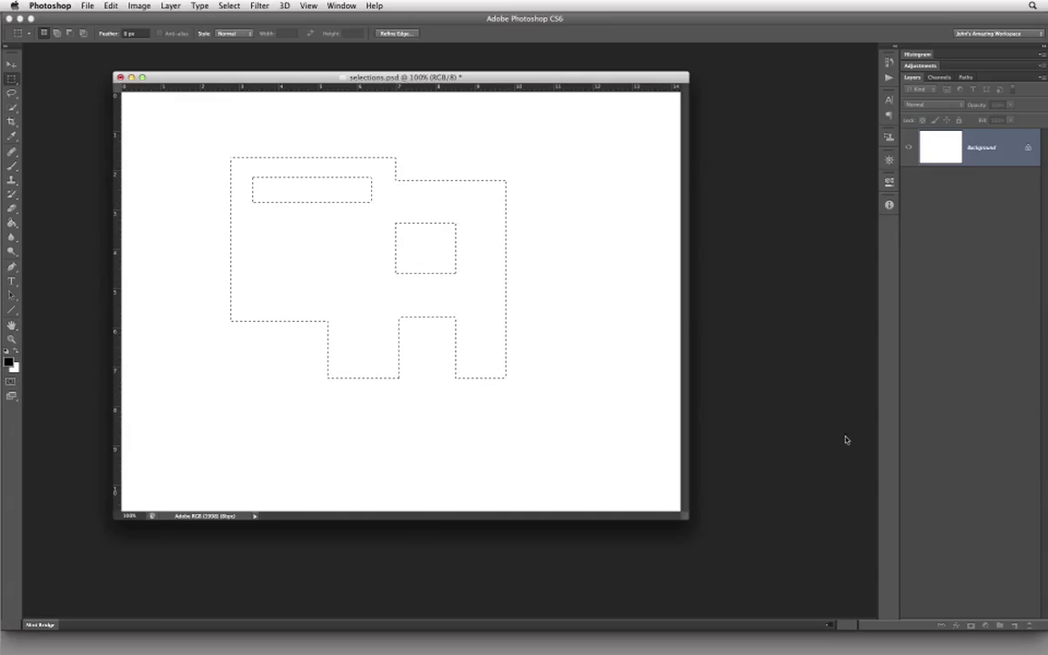
Step: Fill the selection with black on a new layer, and clear the fill while keeping the selection active
{"action": "left_click", "coordinate": [1015, 626]}
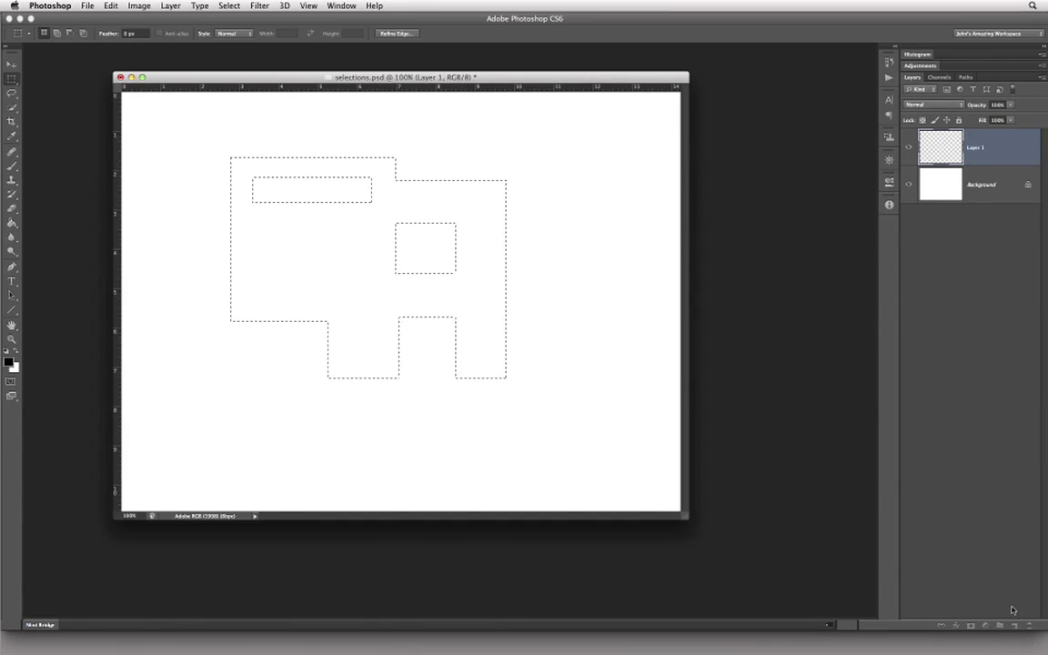
{"action": "key", "text": "alt+BackSpace"}
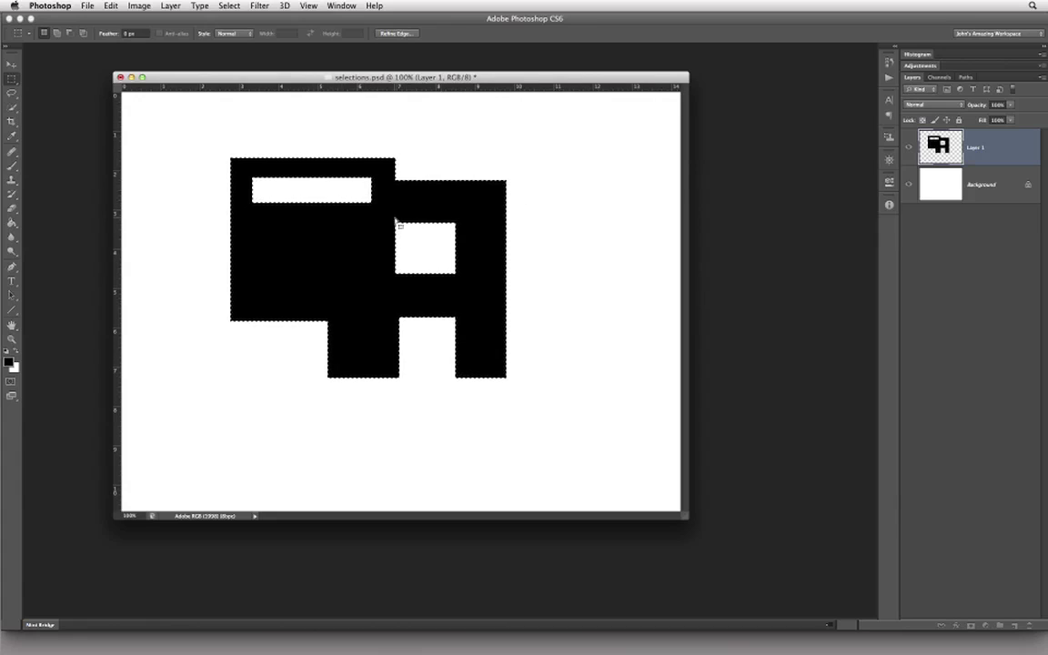
{"action": "key", "text": "Delete"}
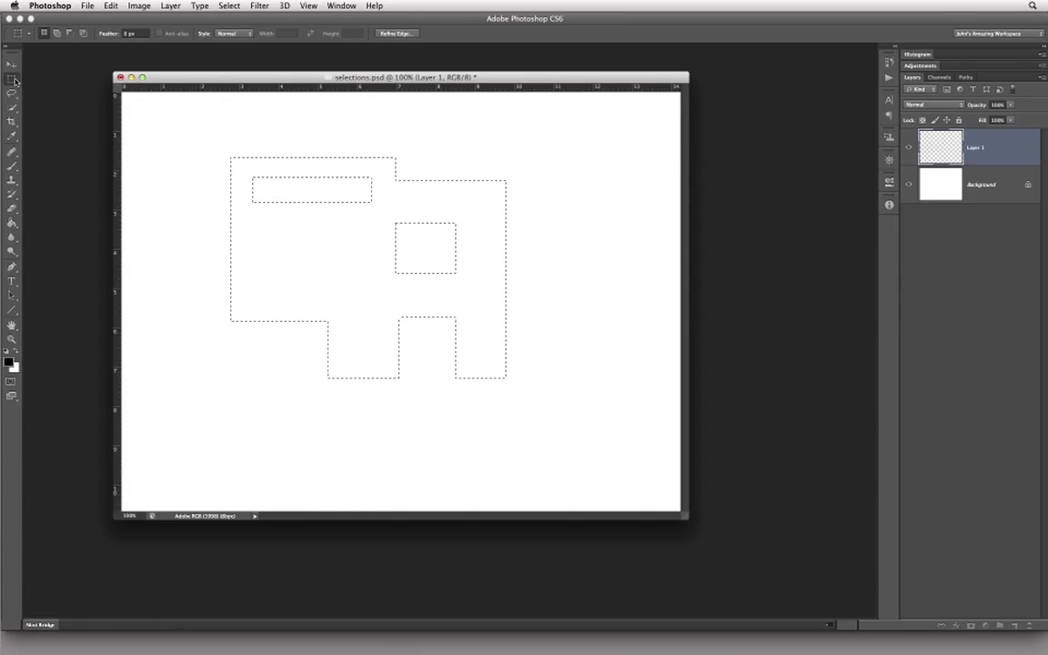
Step: Subtract a wide ellipse below the slot with the Elliptical Marquee, fill the remaining selection with black and deselect
{"action": "left_click_drag", "start_coordinate": [12, 79], "coordinate": [71, 89]}
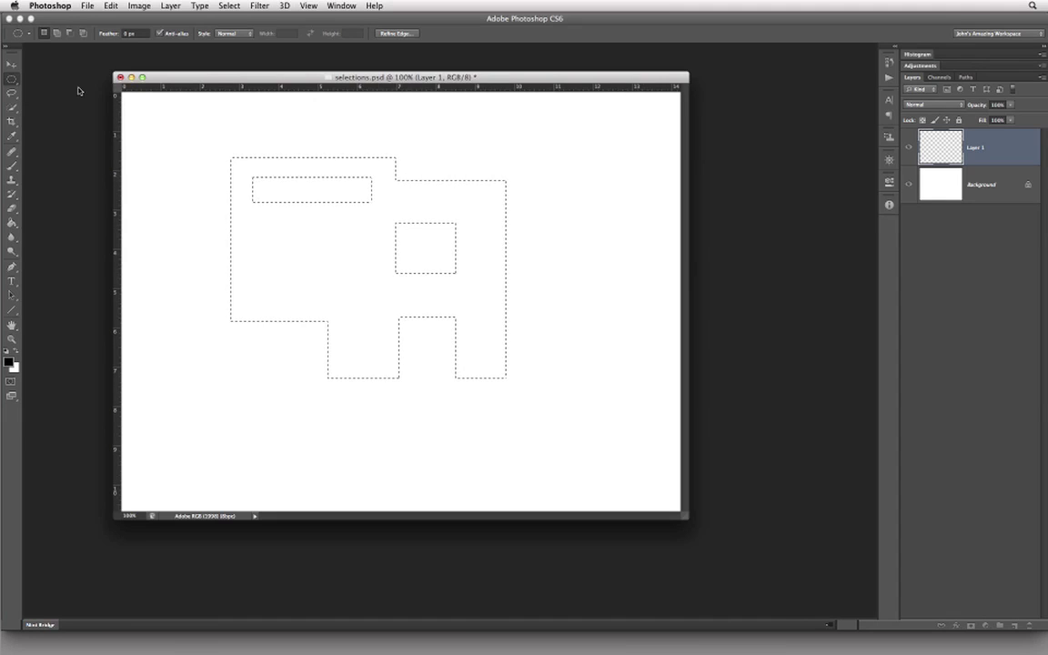
{"action": "key", "text": "alt"}
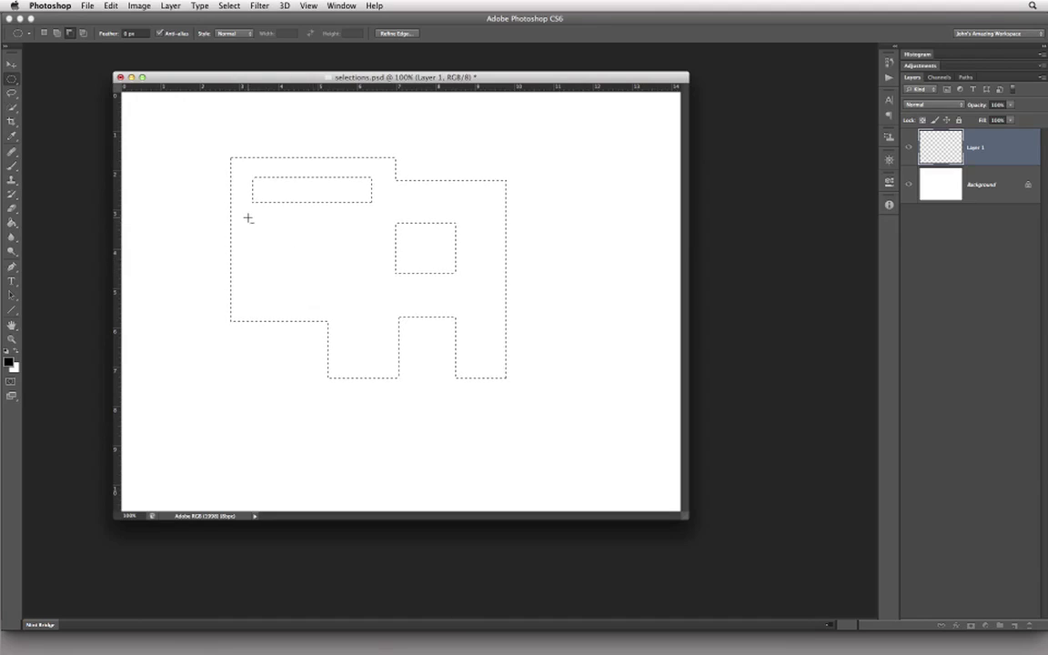
{"action": "left_click_drag", "start_coordinate": [381, 297], "coordinate": [376, 295]}
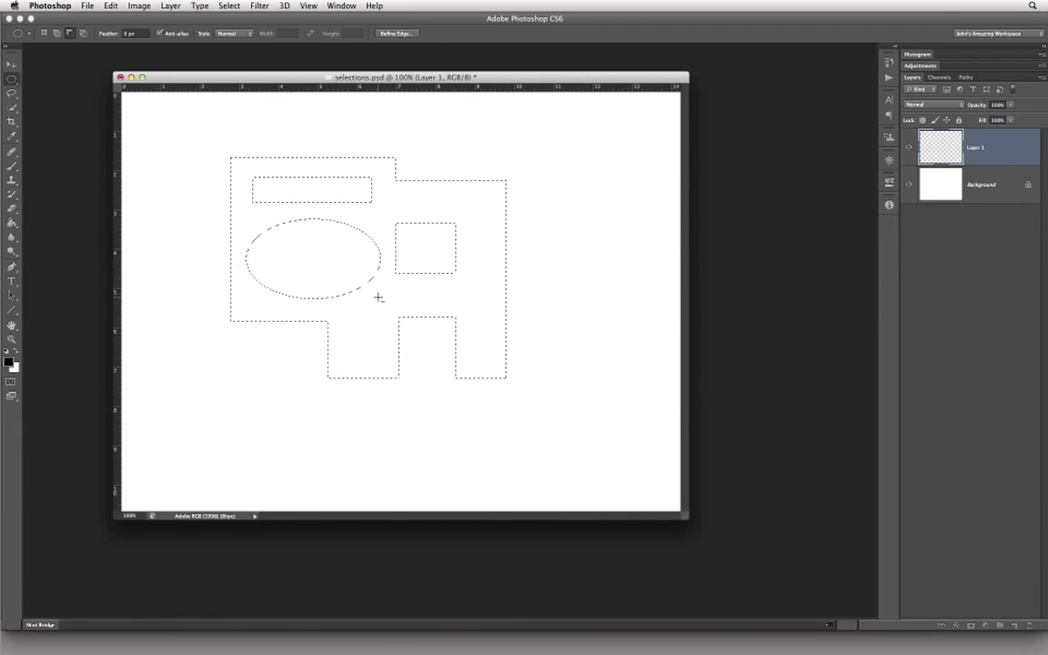
{"action": "key", "text": "alt+BackSpace"}
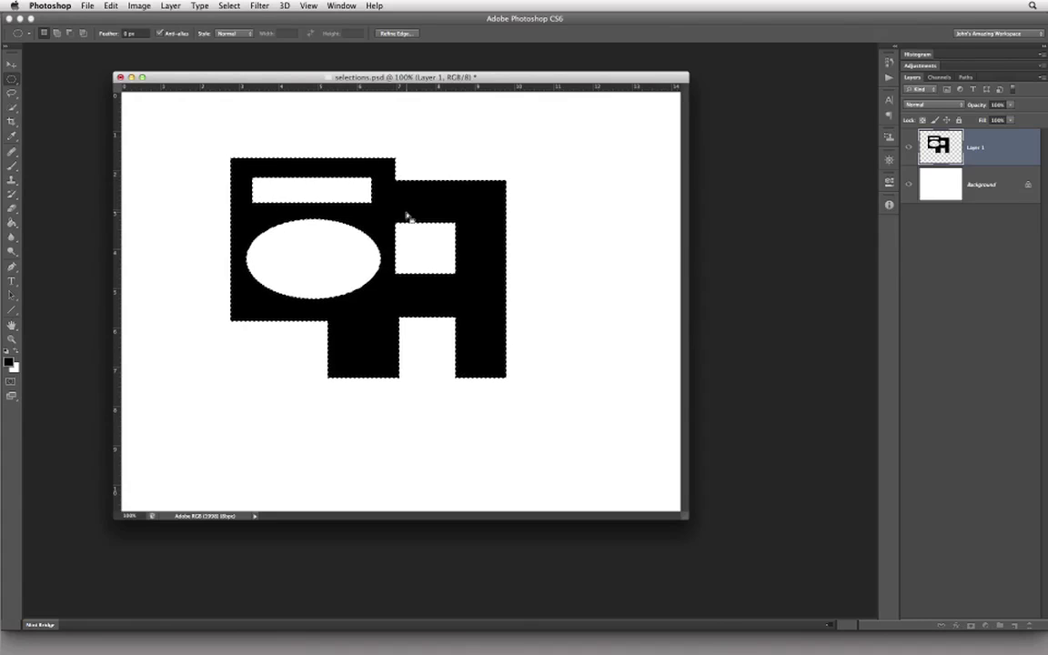
{"action": "key", "text": "super+d"}
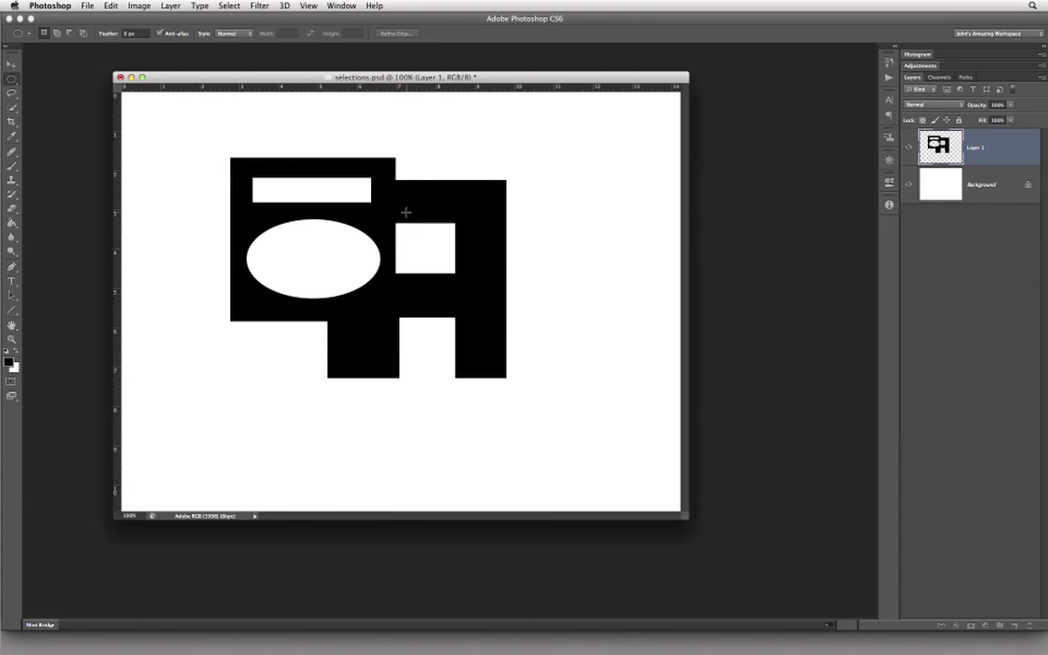
Step: Delete the layer holding the black shape and add a new empty layer above the background
{"action": "key", "text": "Delete"}
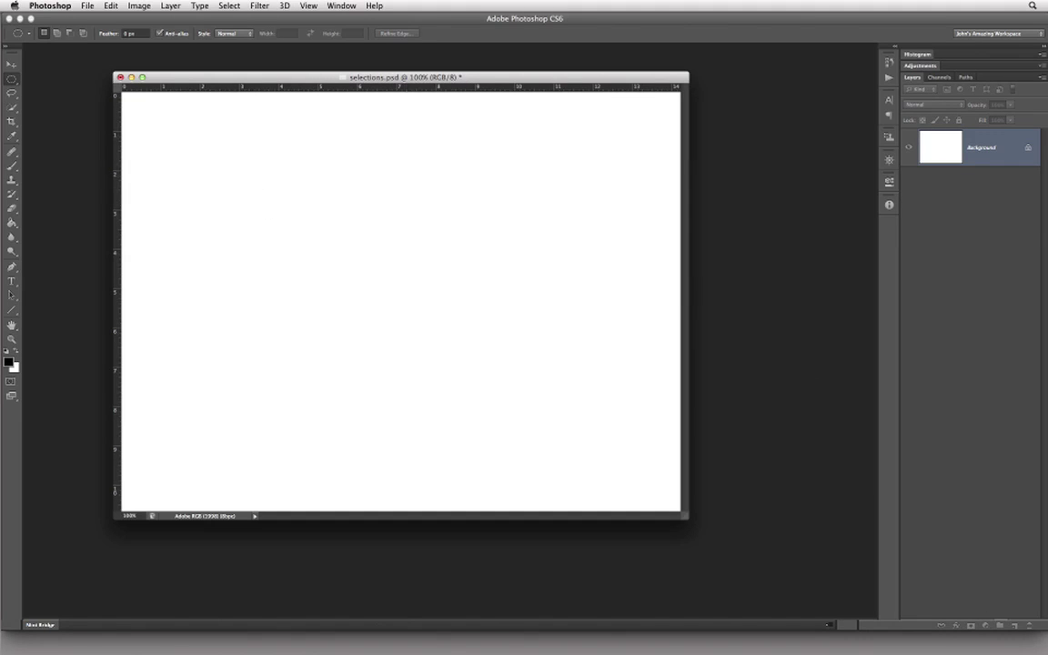
{"action": "key", "text": "super+alt+shift+n"}
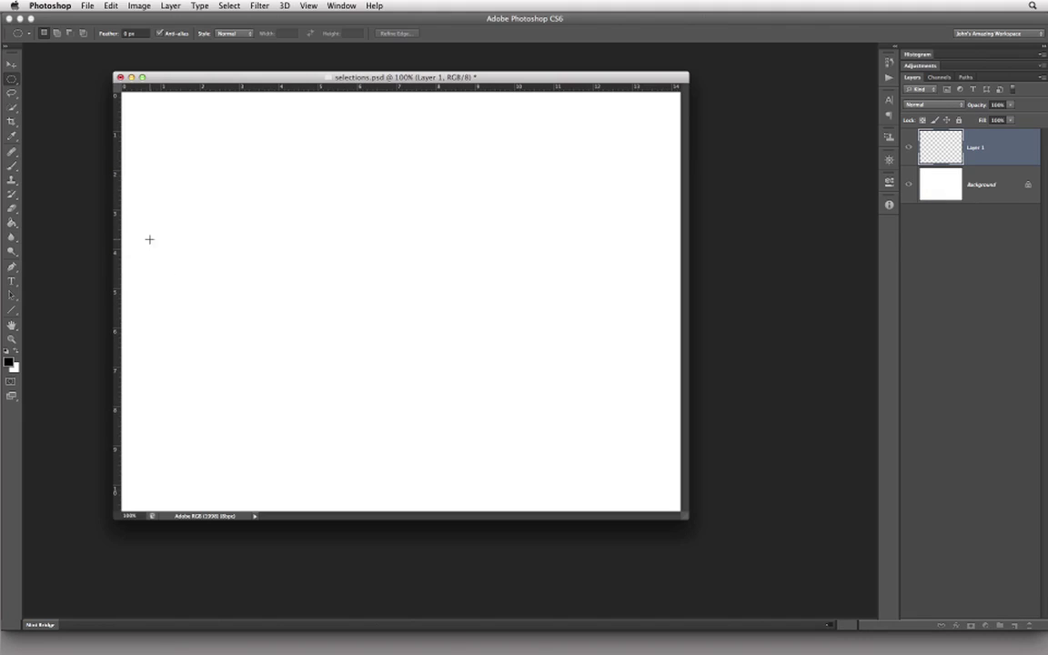
Step: Outline a freeform wavy shape across most of the canvas with the Lasso tool, and deselect it
{"action": "left_click", "coordinate": [12, 92]}
{"action": "left_click", "coordinate": [45, 91]}
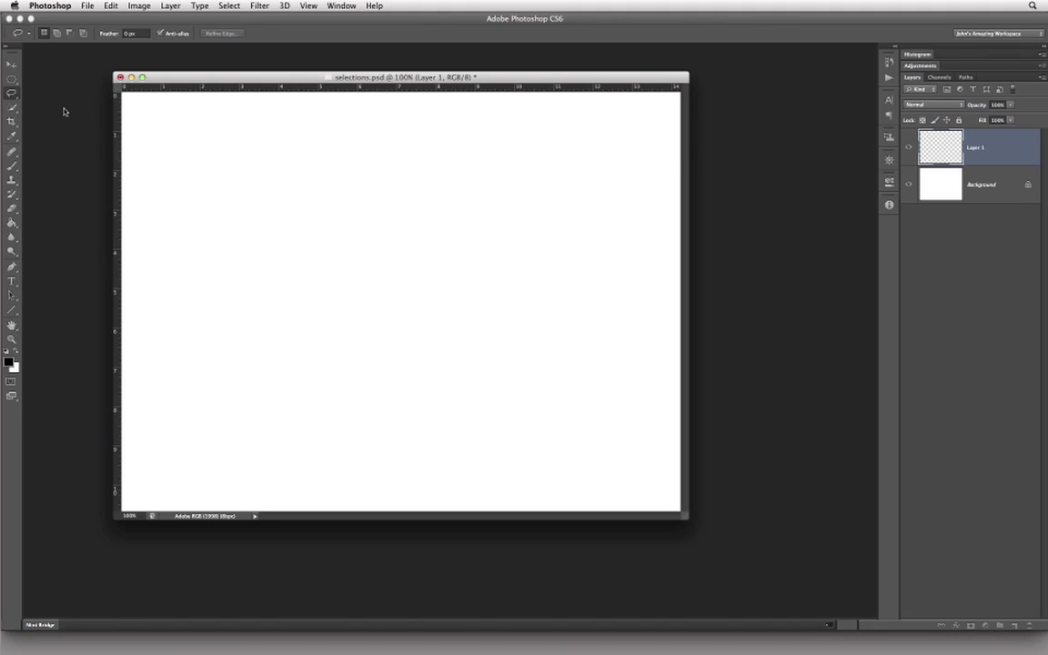
{"action": "mouse_move", "coordinate": [232, 164]}
{"action": "left_mouse_down"}
{"action": "mouse_move", "coordinate": [299, 154]}
{"action": "mouse_move", "coordinate": [541, 341]}
{"action": "mouse_move", "coordinate": [340, 339]}
{"action": "mouse_move", "coordinate": [198, 256]}
{"action": "mouse_move", "coordinate": [223, 179]}
{"action": "left_mouse_up"}
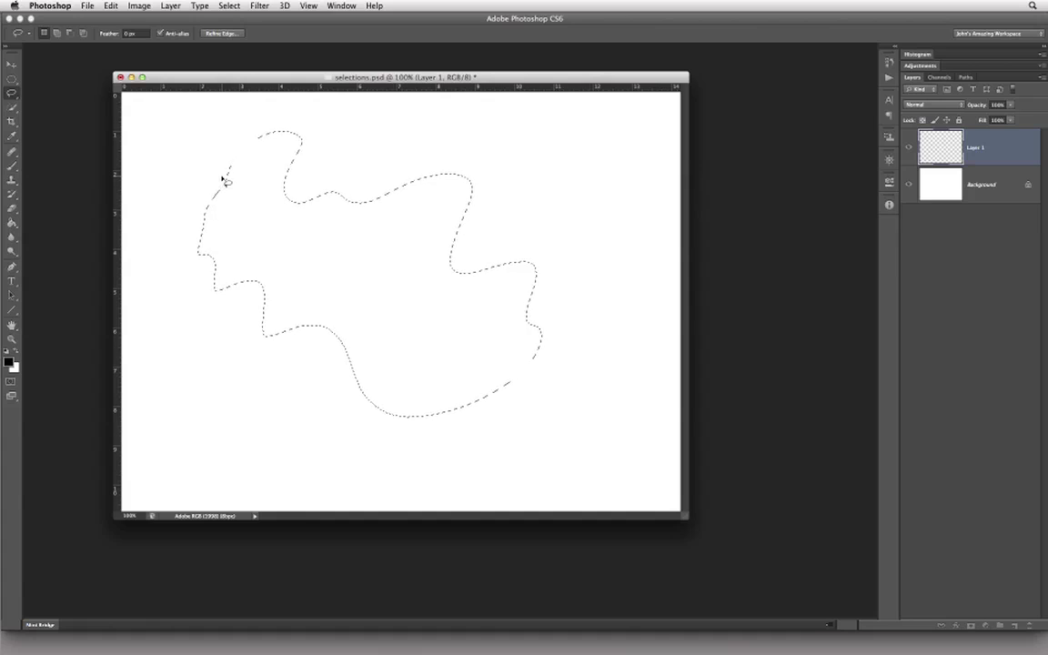
{"action": "key", "text": "super+d"}
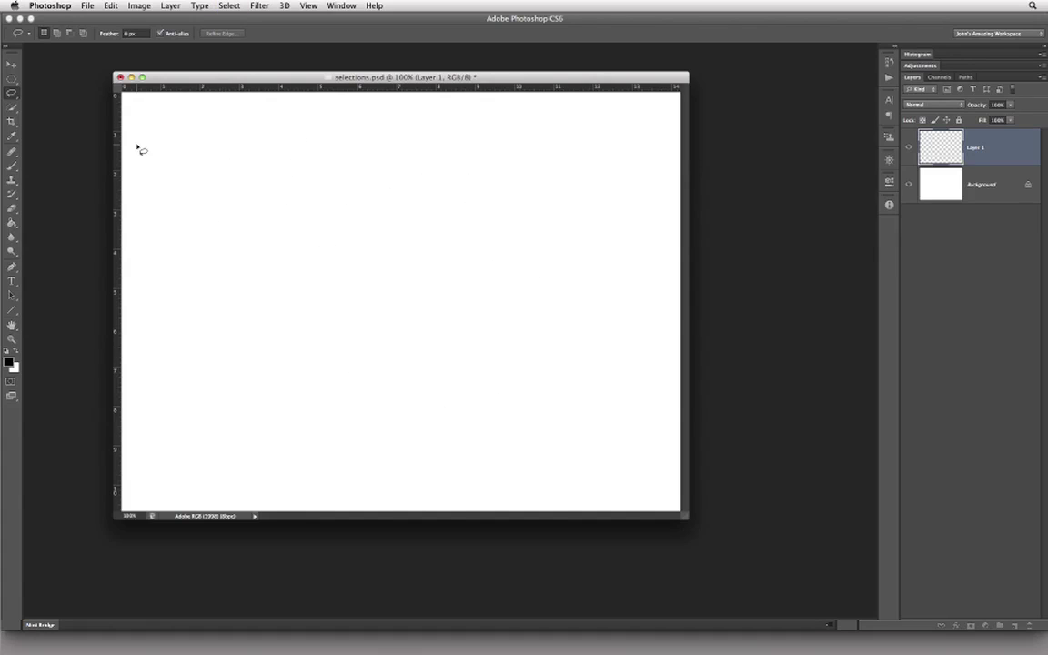
Step: Outline a jagged, closed straight-edged shape in the canvas's upper-left half with the Polygonal Lasso, and deselect it
{"action": "left_click", "coordinate": [12, 92]}
{"action": "left_click", "coordinate": [44, 105]}
{"action": "left_click", "coordinate": [238, 178]}
{"action": "left_click", "coordinate": [310, 112]}
{"action": "left_click", "coordinate": [488, 220]}
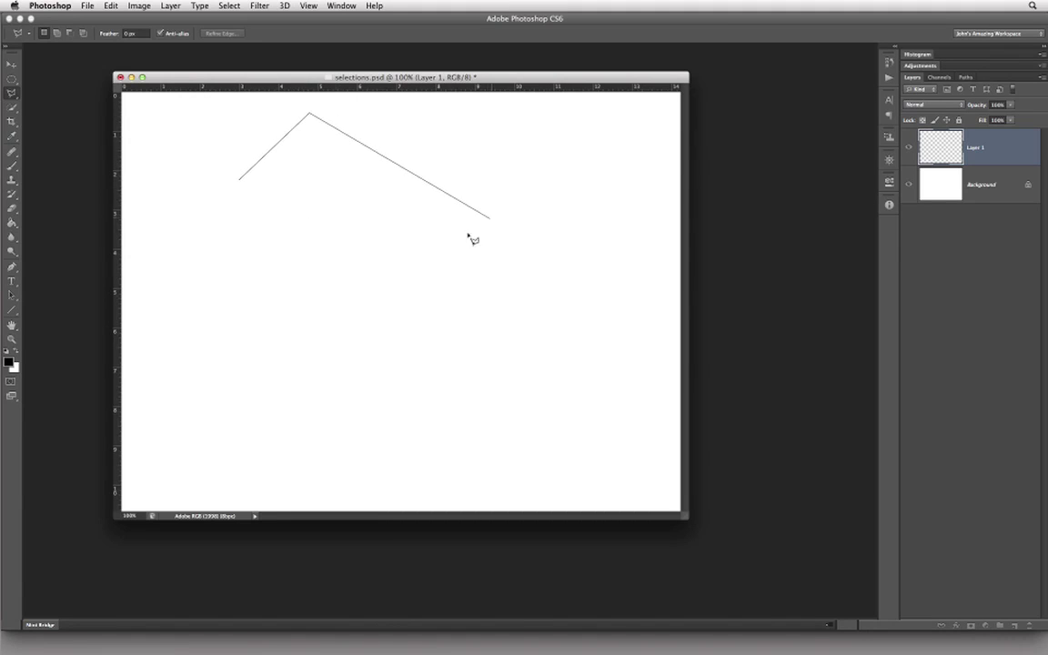
{"action": "left_click", "coordinate": [341, 401]}
{"action": "left_click", "coordinate": [377, 219]}
{"action": "left_click", "coordinate": [270, 313]}
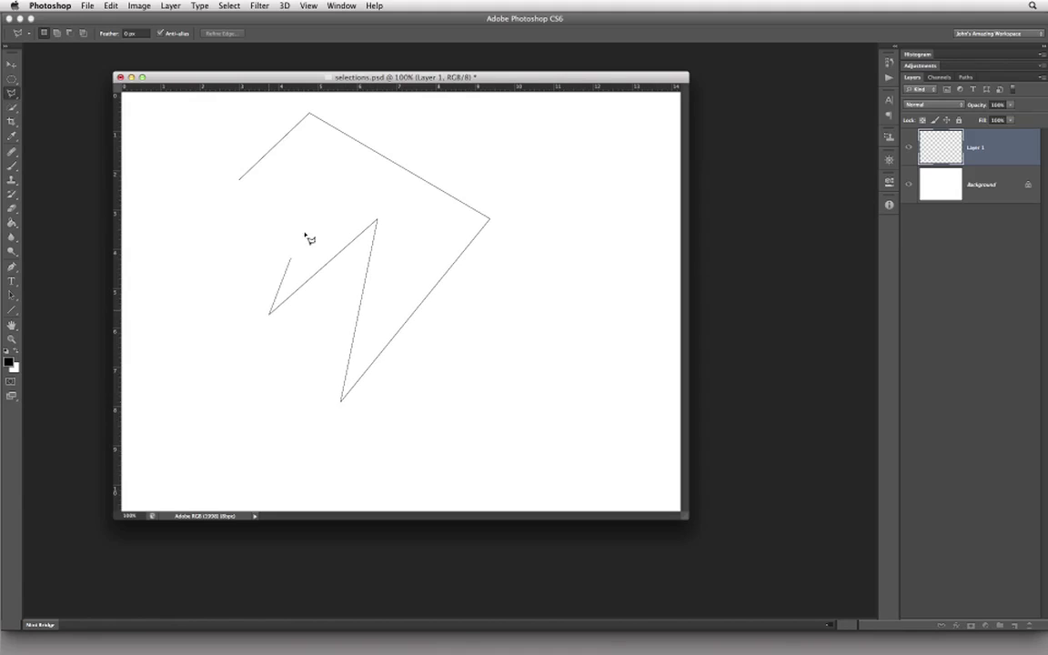
{"action": "left_click", "coordinate": [329, 171]}
{"action": "left_click", "coordinate": [313, 142]}
{"action": "left_click", "coordinate": [267, 192]}
{"action": "left_click", "coordinate": [269, 271]}
{"action": "left_click", "coordinate": [199, 315]}
{"action": "left_click", "coordinate": [201, 246]}
{"action": "left_click", "coordinate": [238, 225]}
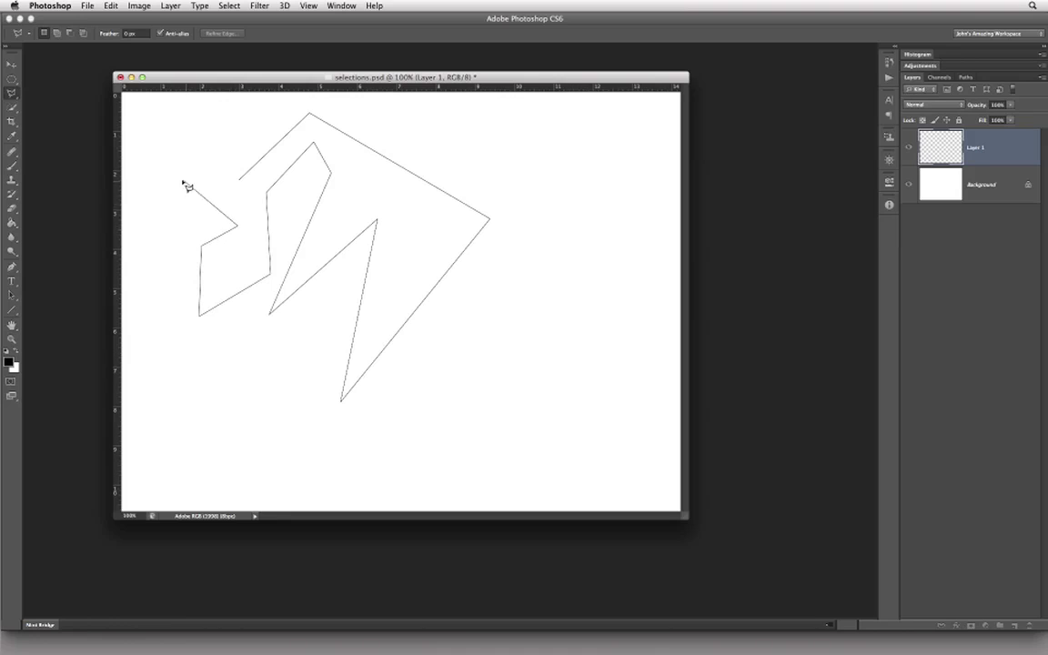
{"action": "left_click", "coordinate": [180, 175]}
{"action": "left_click", "coordinate": [217, 114]}
{"action": "left_click", "coordinate": [239, 182]}
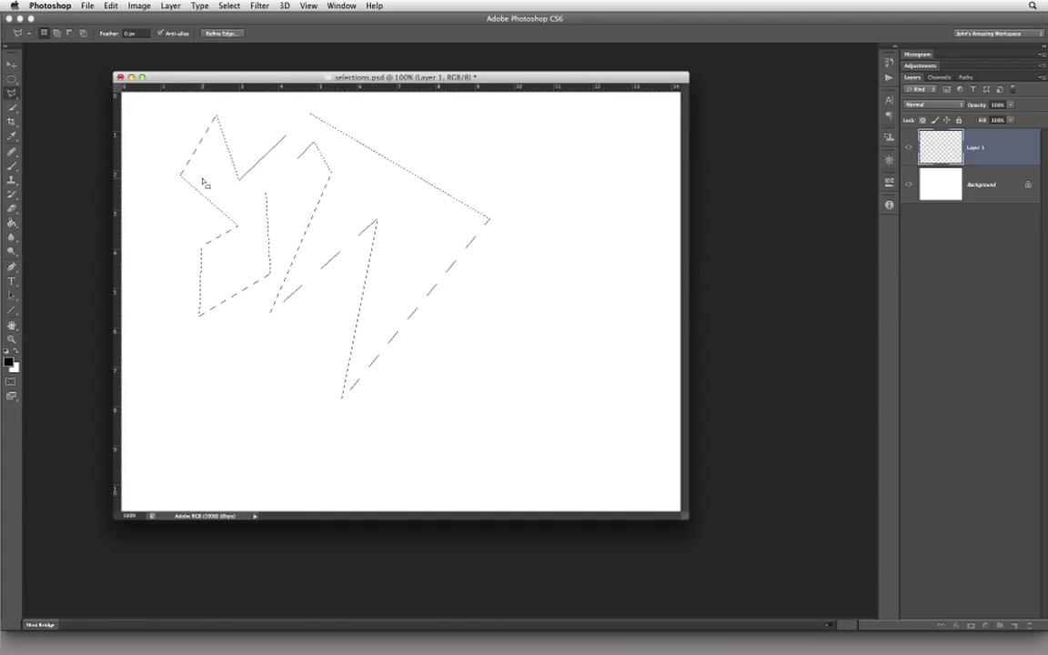
{"action": "key", "text": "super+d"}
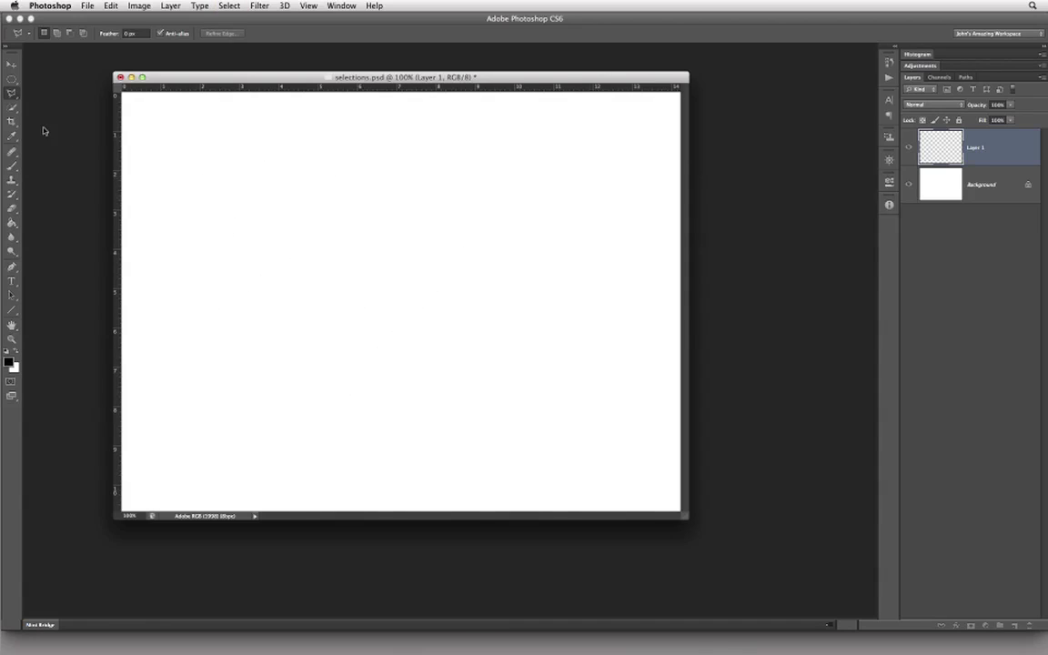
Step: Fill the empty layer with a black-to-white linear gradient running from the canvas's left edge to its right edge
{"action": "left_click", "coordinate": [12, 91]}
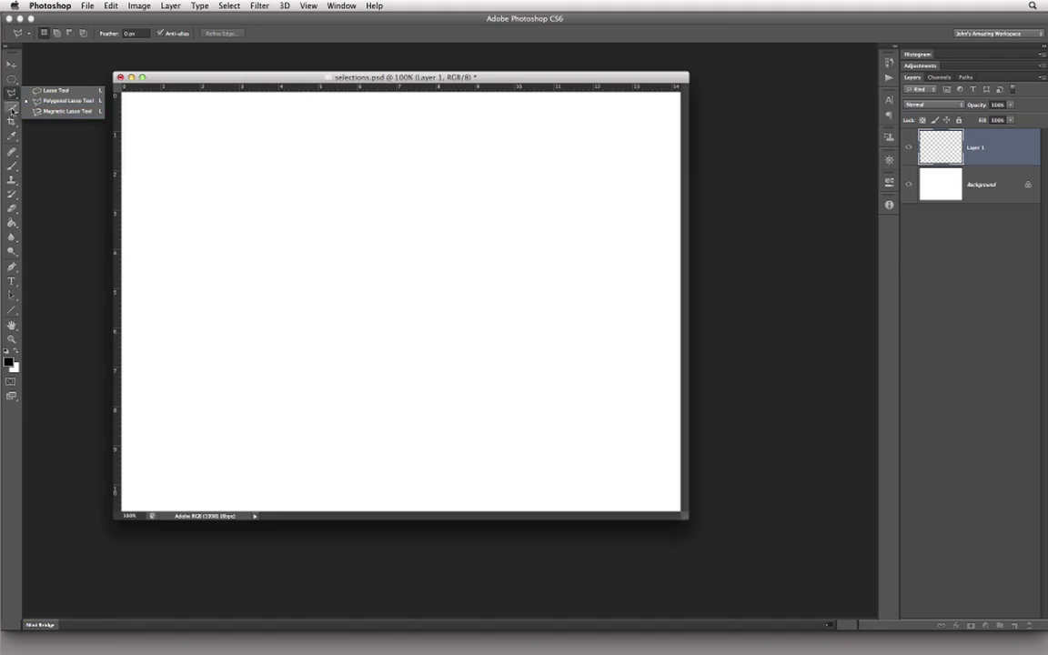
{"action": "left_click", "coordinate": [12, 107]}
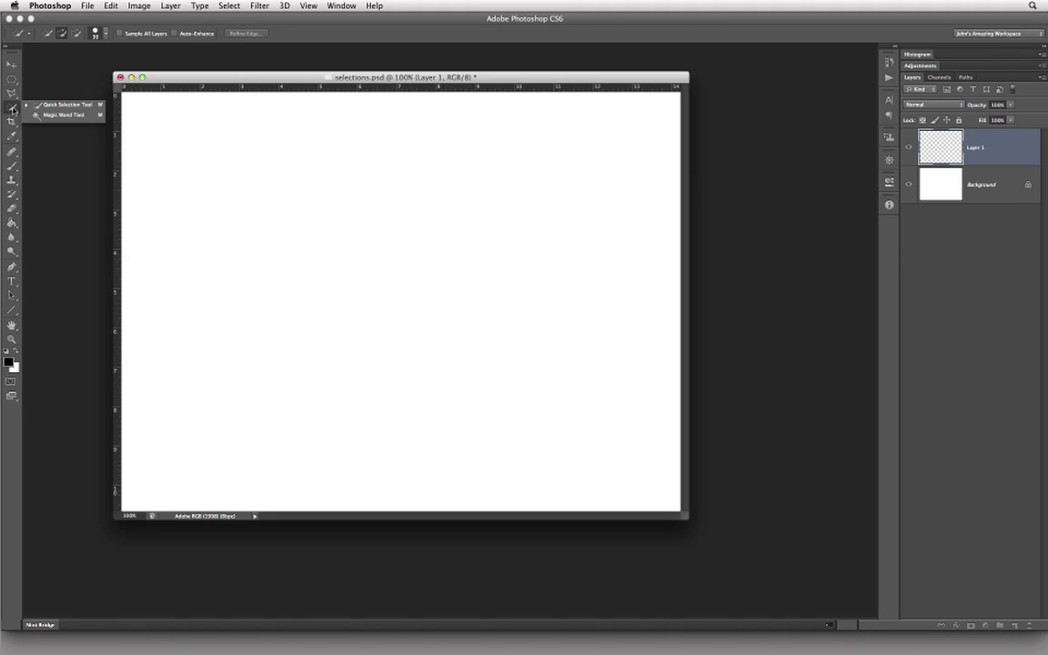
{"action": "left_click", "coordinate": [73, 115]}
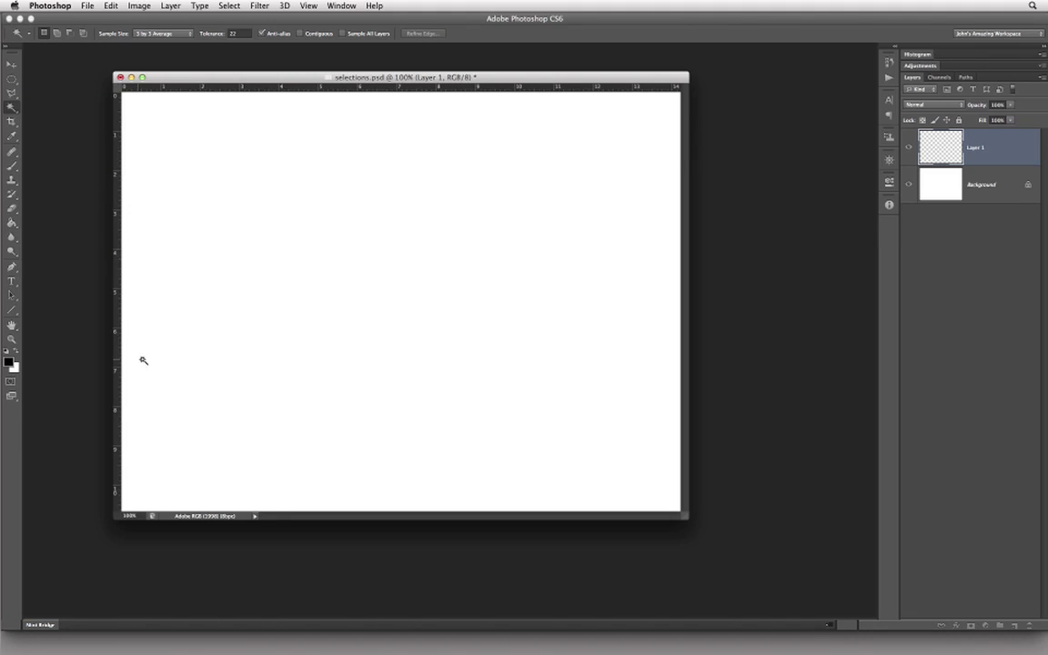
{"action": "left_click", "coordinate": [12, 223]}
{"action": "left_click", "coordinate": [39, 204]}
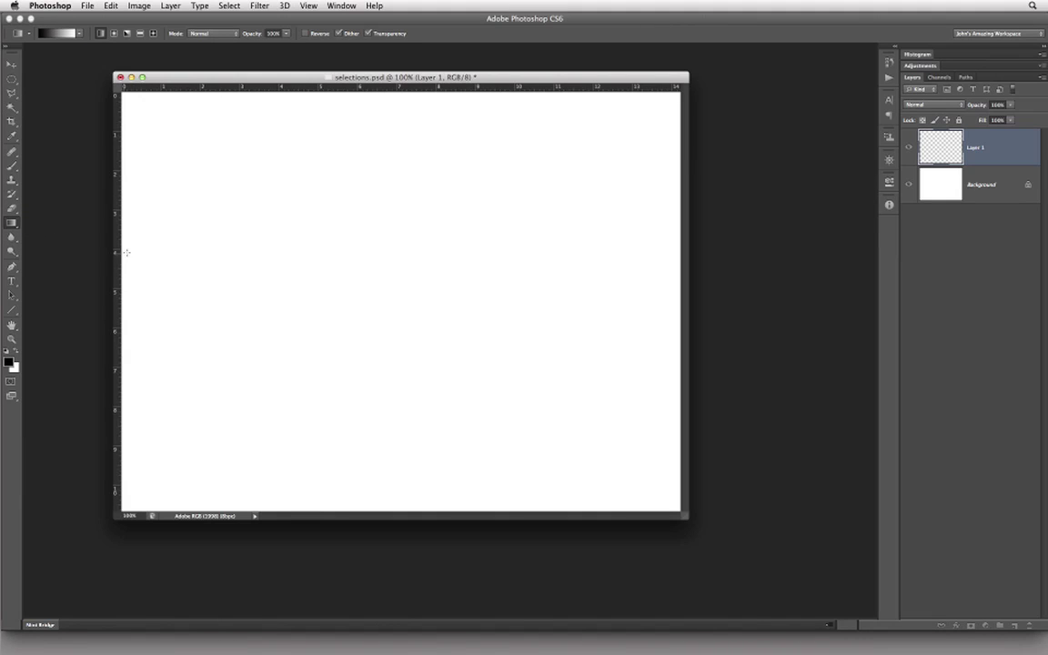
{"action": "left_click_drag", "start_coordinate": [122, 253], "coordinate": [679, 275]}
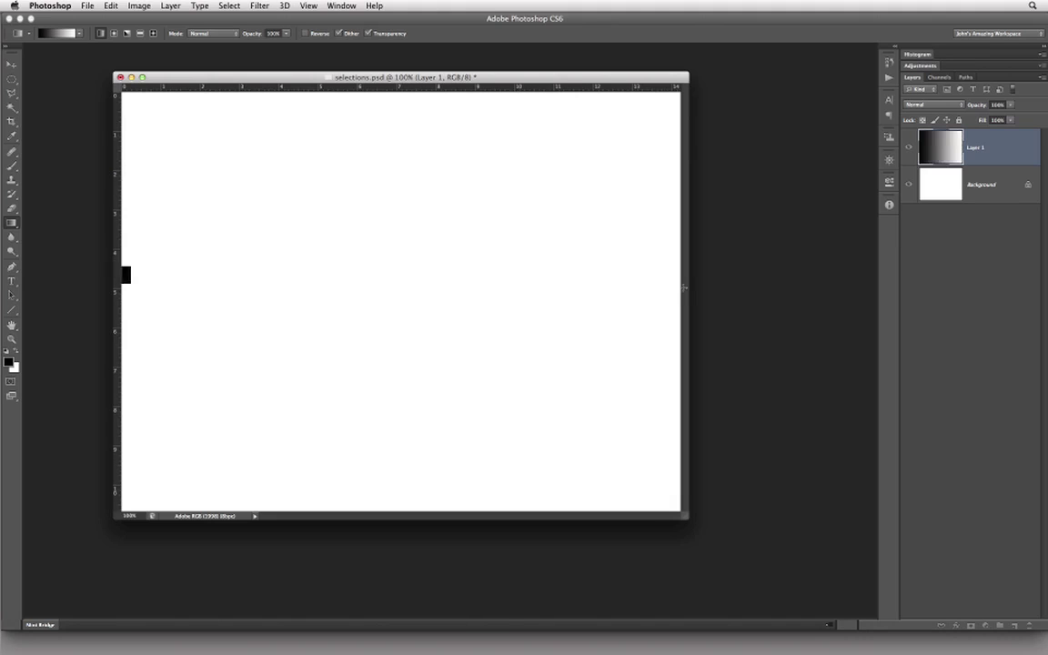
Step: Set the Magic Wand's tolerance to 32, select the dark grey tones left of the gradient's centre, and deselect
{"action": "left_click", "coordinate": [11, 107], "text": "alt"}
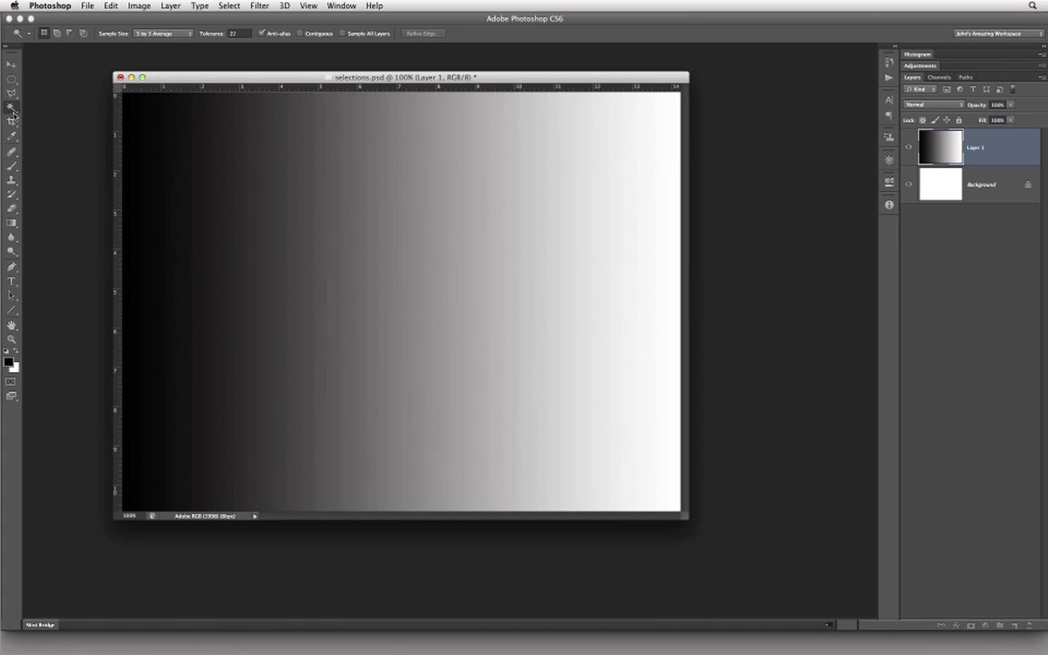
{"action": "left_click", "coordinate": [166, 33]}
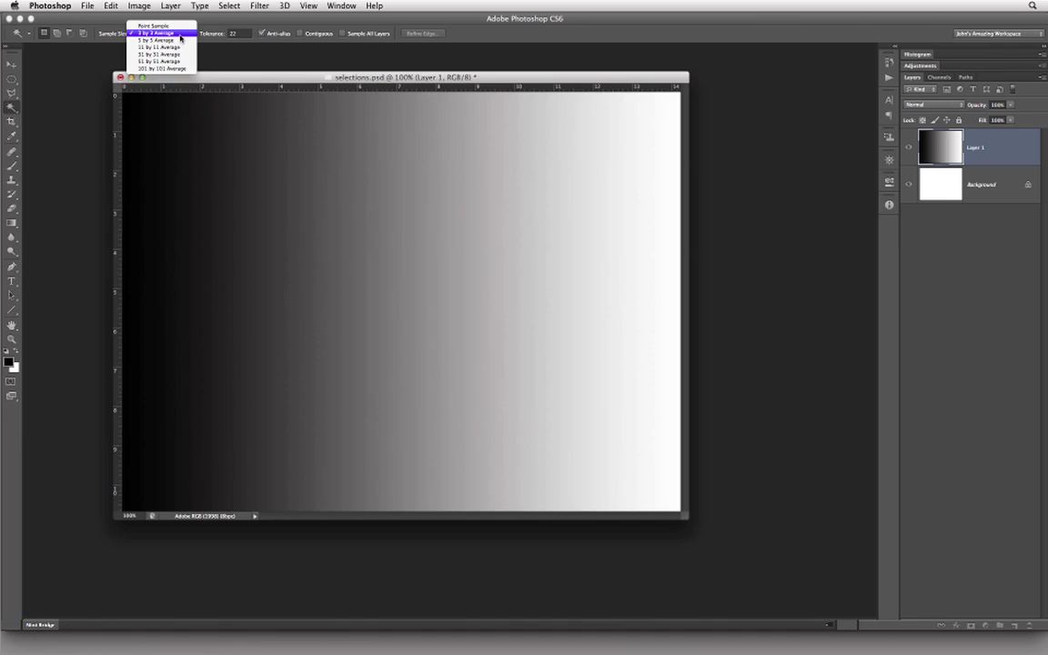
{"action": "left_click", "coordinate": [162, 40]}
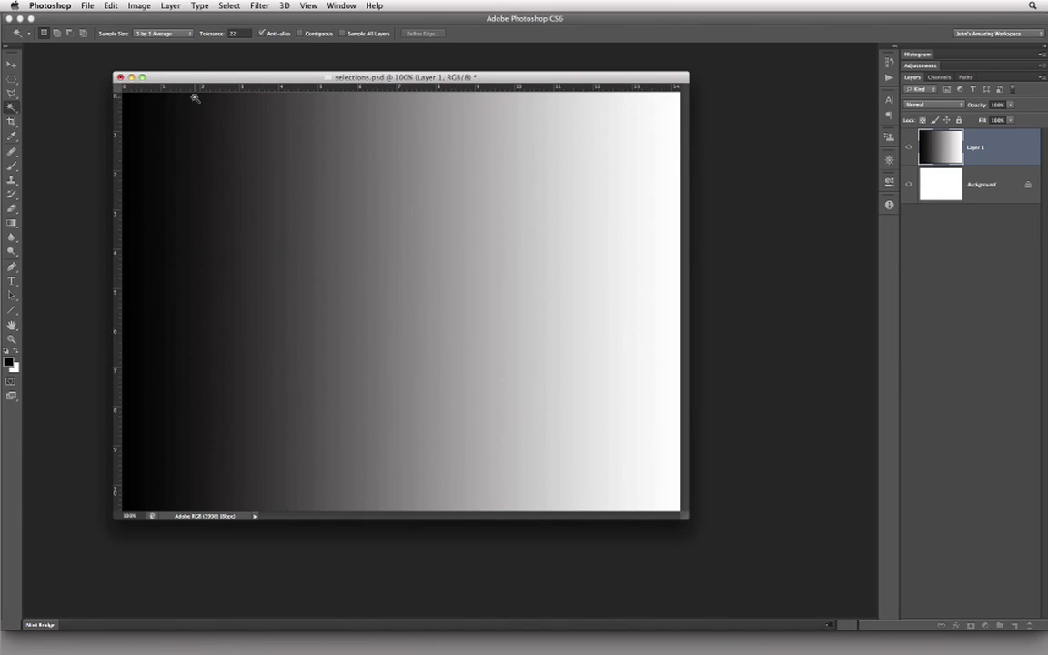
{"action": "left_click", "coordinate": [217, 33]}
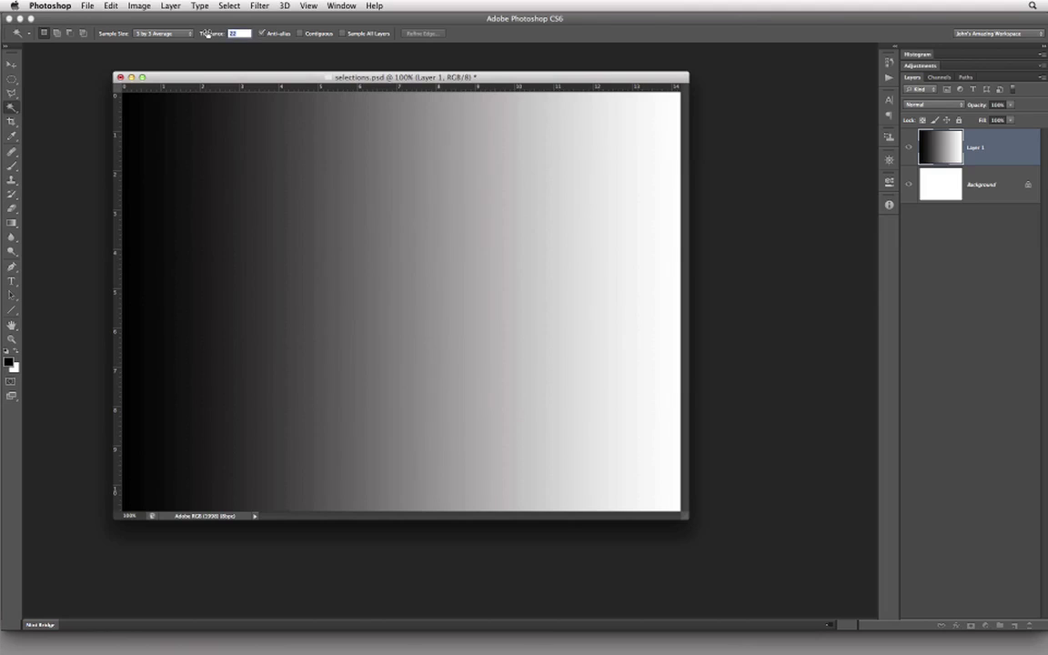
{"action": "key", "text": "shift+Up"}
{"action": "left_click", "coordinate": [327, 268]}
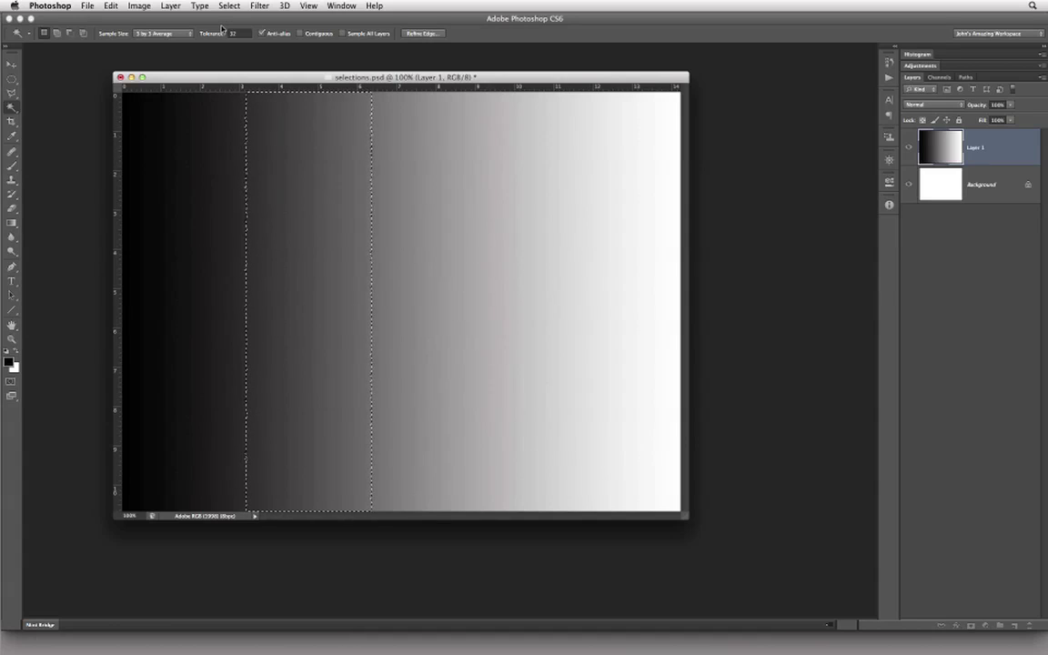
{"action": "key", "text": "super+d"}
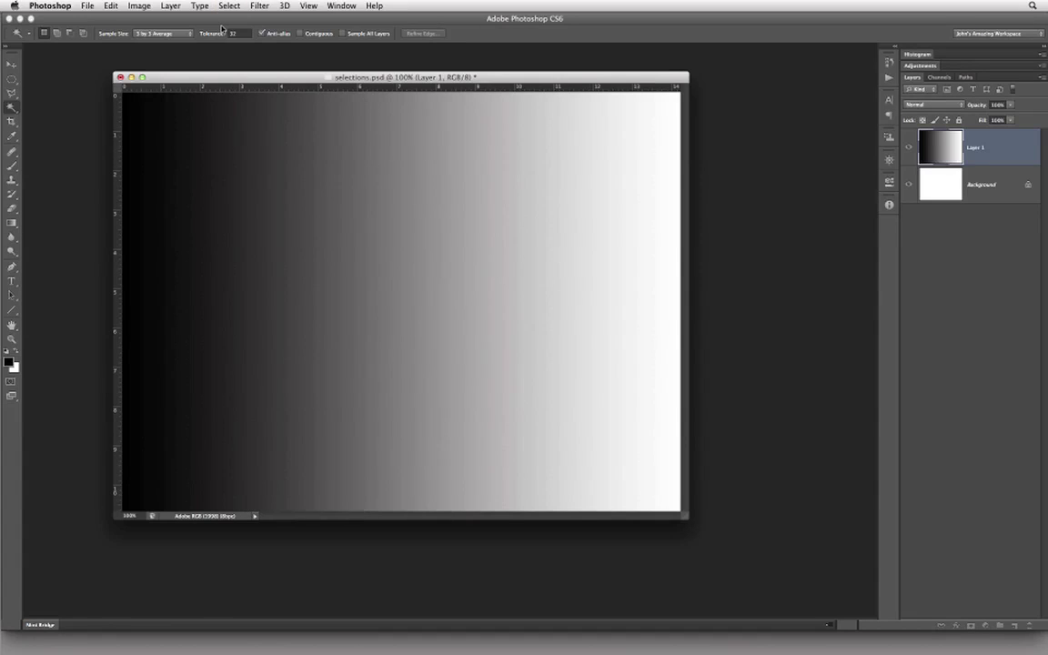
Step: Undo the gradient so the upper layer is empty again
{"action": "key", "text": "alt+super+z"}
{"action": "key", "text": "alt+super+z"}
{"action": "key", "text": "alt+super+z"}
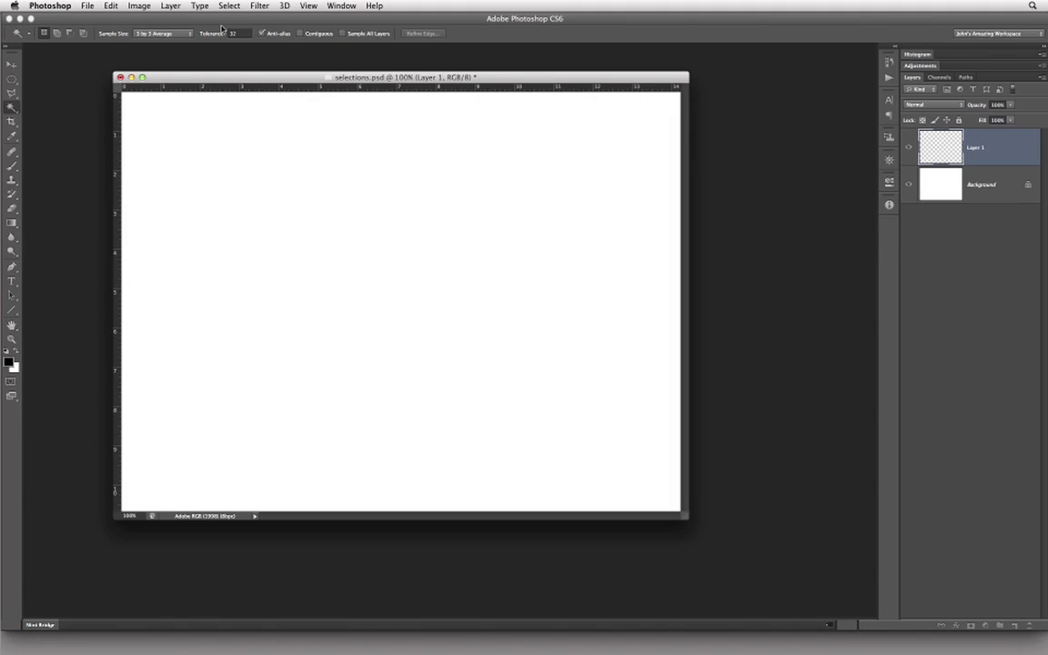
Step: Build a block letter E selection near the canvas's upper-left corner from a tall rectangular marquee stem and three added arms
{"action": "left_click", "coordinate": [12, 80]}
{"action": "left_click", "coordinate": [54, 75]}
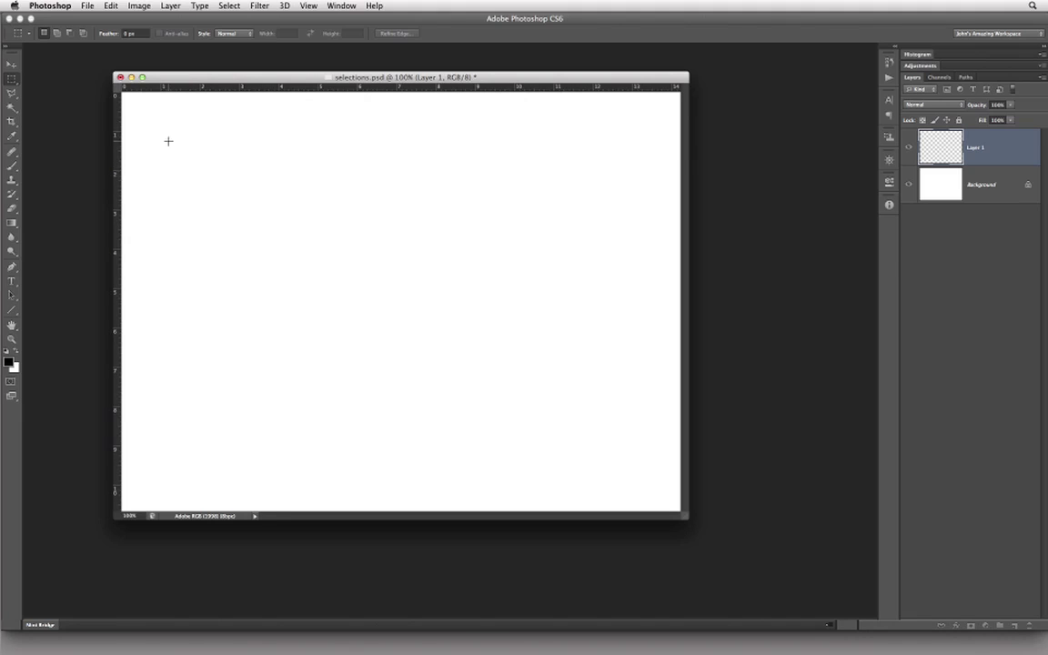
{"action": "left_click_drag", "start_coordinate": [141, 134], "coordinate": [174, 265]}
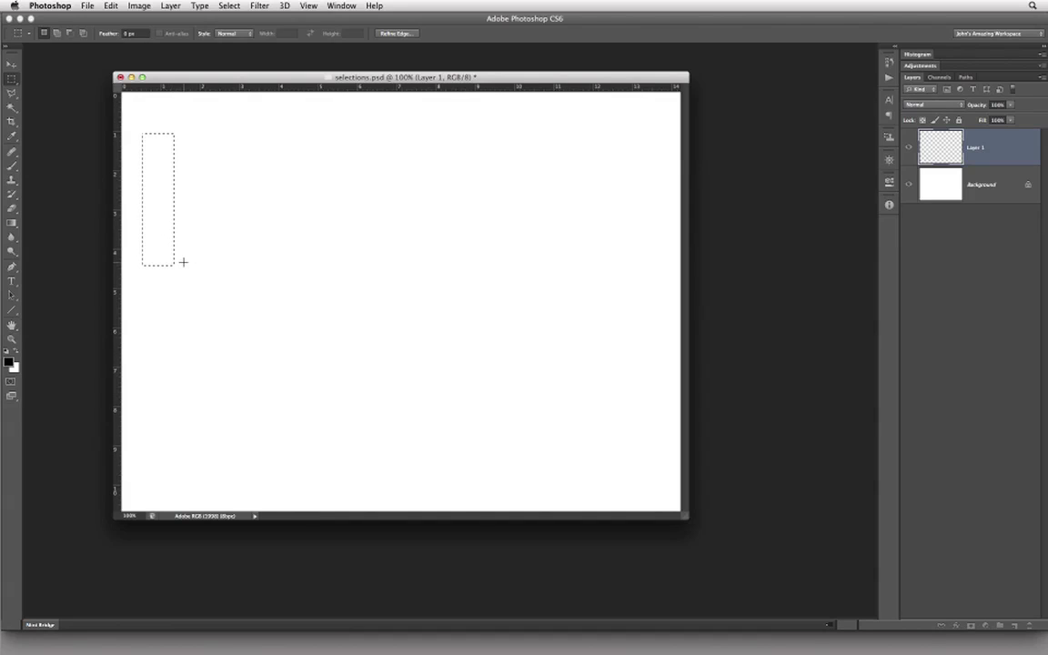
{"action": "key", "text": "shift"}
{"action": "left_click_drag", "start_coordinate": [163, 133], "coordinate": [217, 160]}
{"action": "left_click_drag", "start_coordinate": [164, 194], "coordinate": [226, 263]}
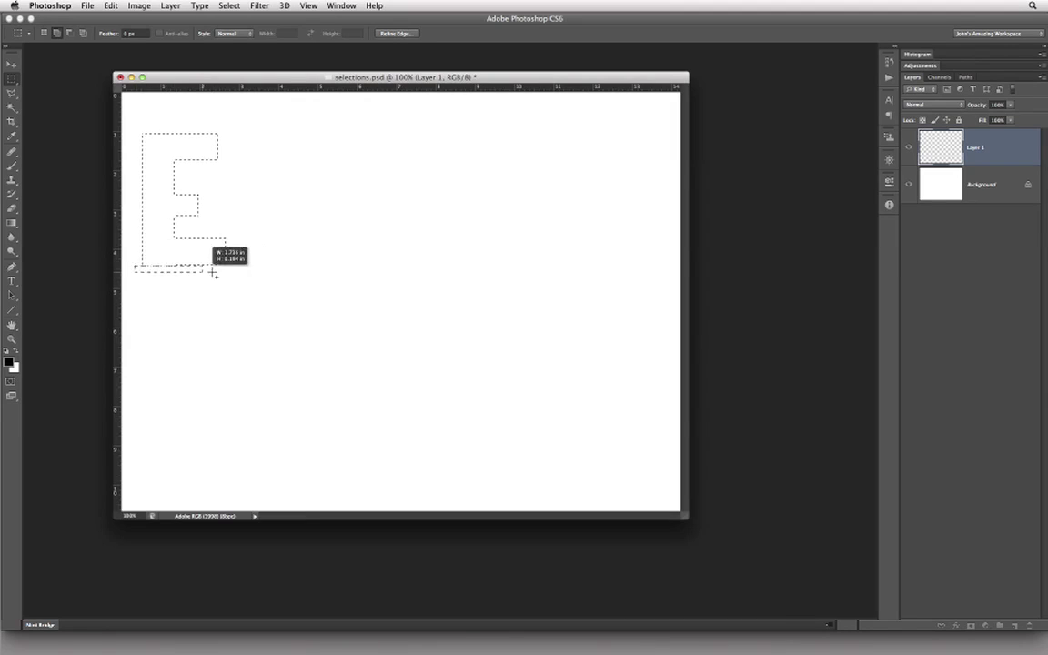
Step: Try a wide foot strip beneath the E selection, remove it, and subtract a thin strip to level the E's bottom edge
{"action": "left_click_drag", "start_coordinate": [212, 272], "coordinate": [244, 282]}
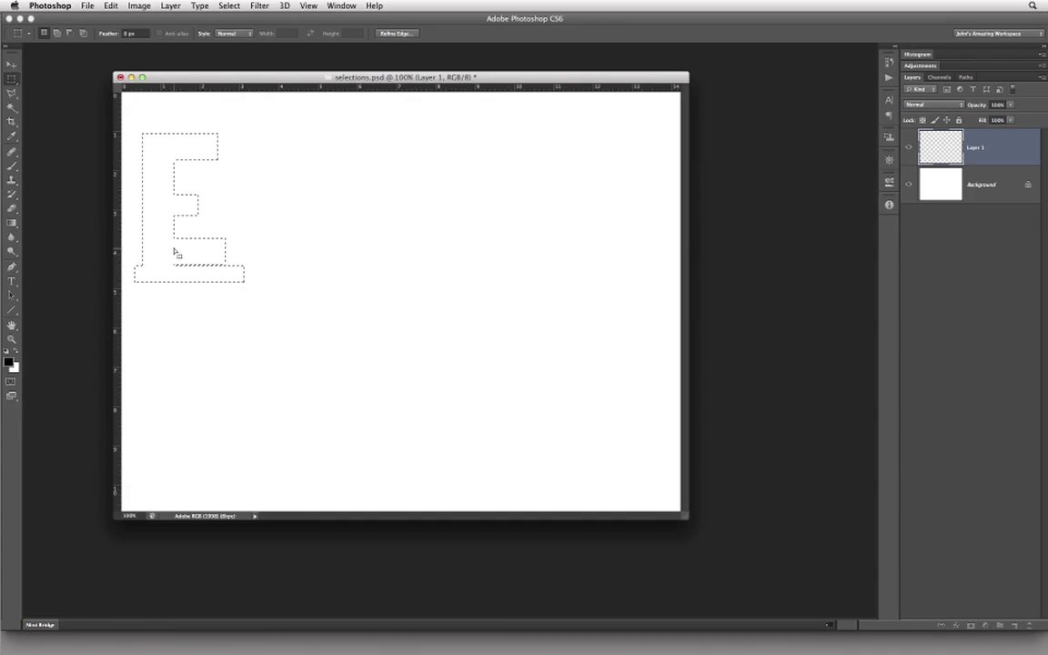
{"action": "key", "text": "alt"}
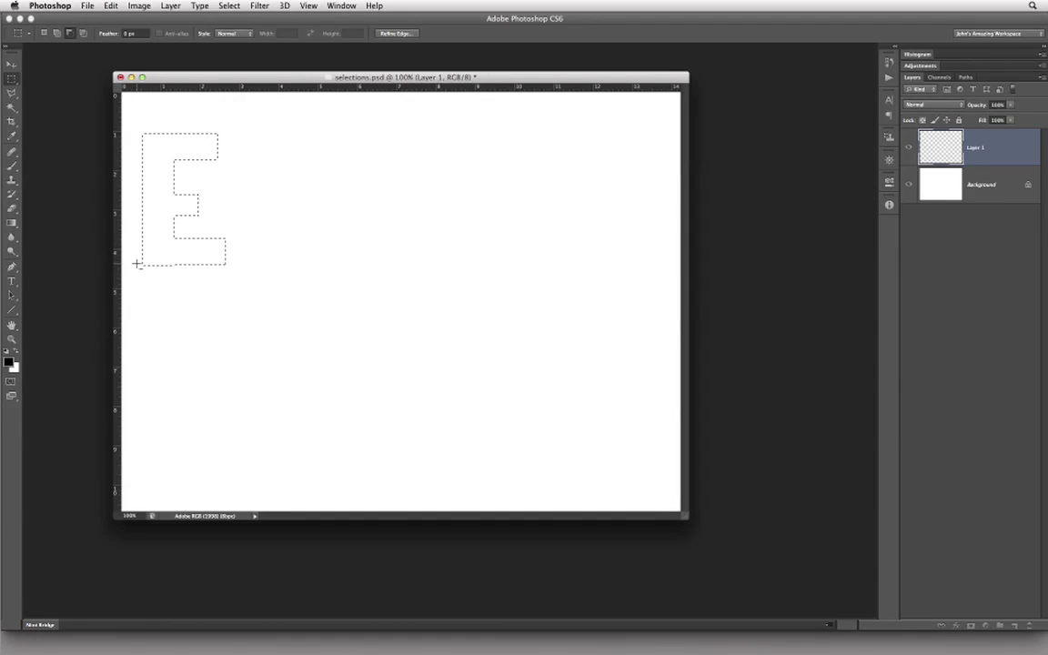
{"action": "left_click_drag", "start_coordinate": [196, 275], "coordinate": [242, 283]}
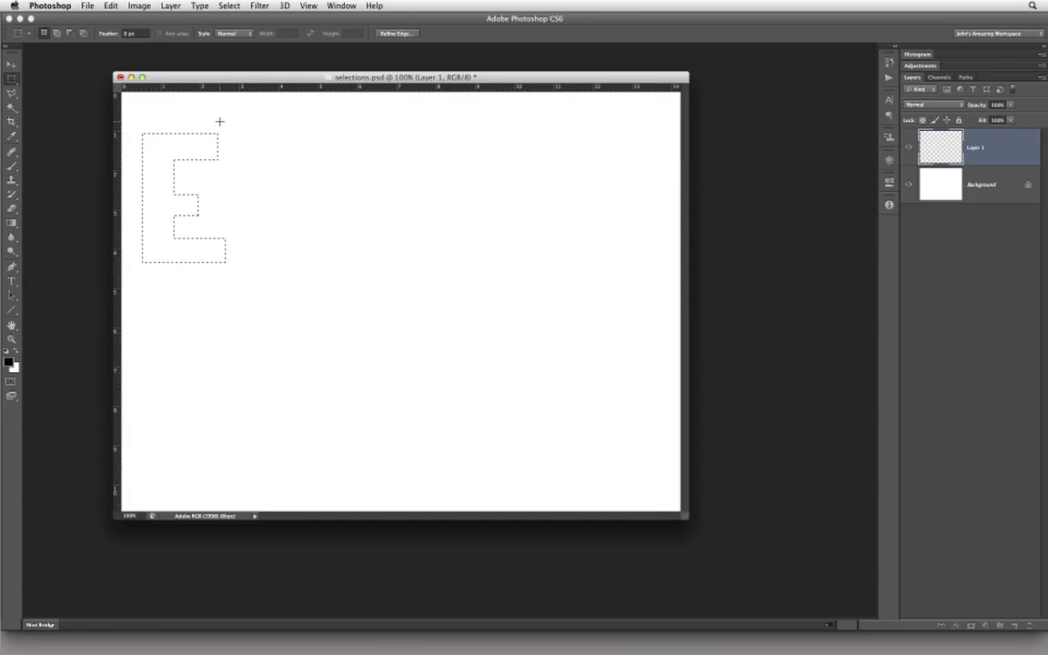
Step: Undo a tall rectangle added over the E's arm ends, and subtract one there to align the top and bottom arms
{"action": "key", "text": "shift"}
{"action": "left_click_drag", "start_coordinate": [214, 121], "coordinate": [267, 308]}
{"action": "key", "text": "super+z"}
{"action": "key", "text": "alt"}
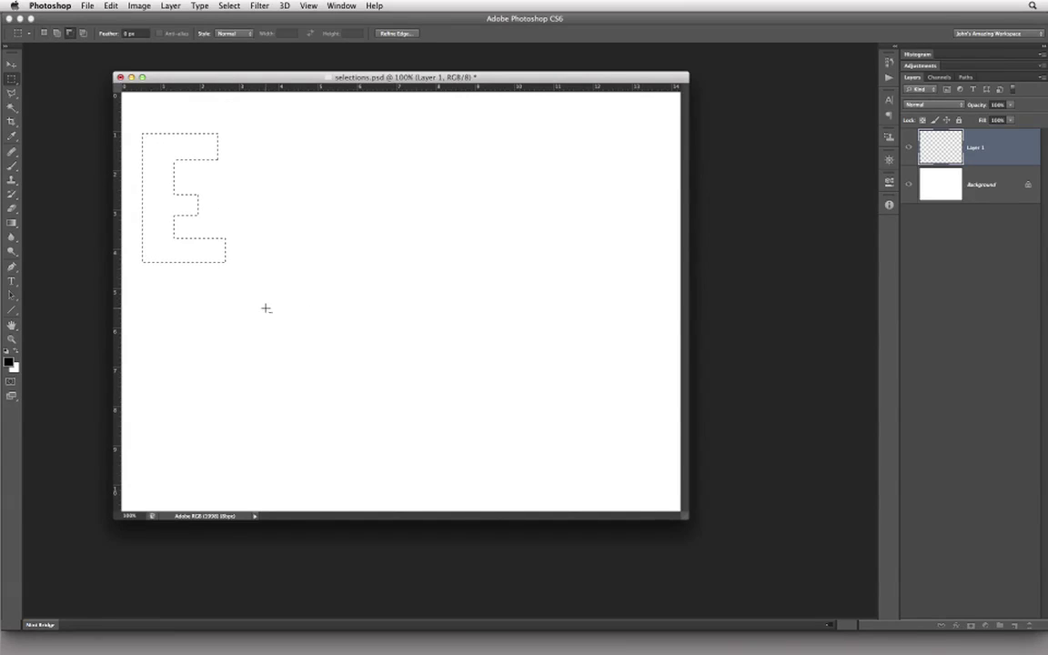
{"action": "left_click_drag", "start_coordinate": [213, 127], "coordinate": [270, 299]}
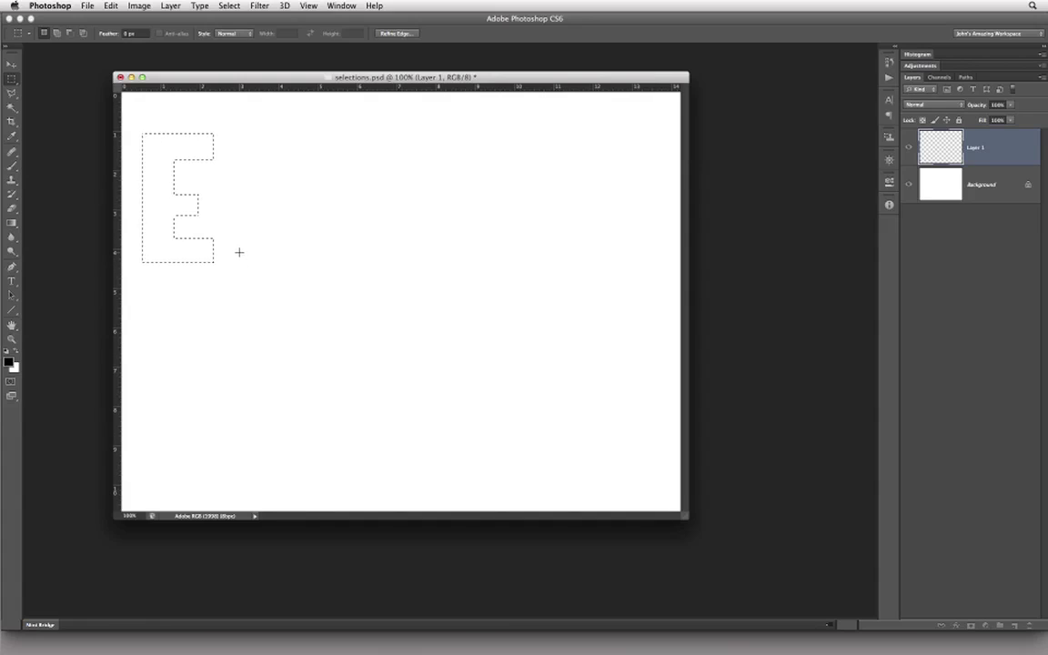
Step: Add a rectangle beside the E and subtract a horizontal strip through its middle to form an equals sign
{"action": "key", "text": "shift"}
{"action": "left_click_drag", "start_coordinate": [227, 176], "coordinate": [290, 225]}
{"action": "key", "text": "alt"}
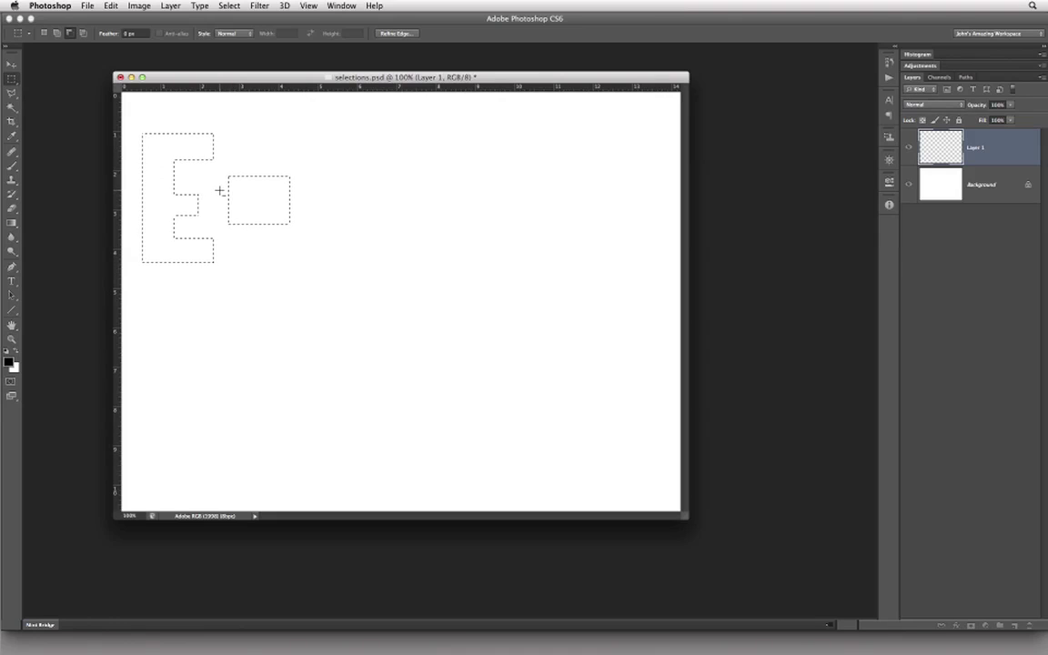
{"action": "left_click_drag", "start_coordinate": [289, 197], "coordinate": [307, 198]}
Step: Add a large rectangle beside the equals sign and carve it into a letter M by subtracting shapes with the Polygonal Lasso
{"action": "key", "text": "shift"}
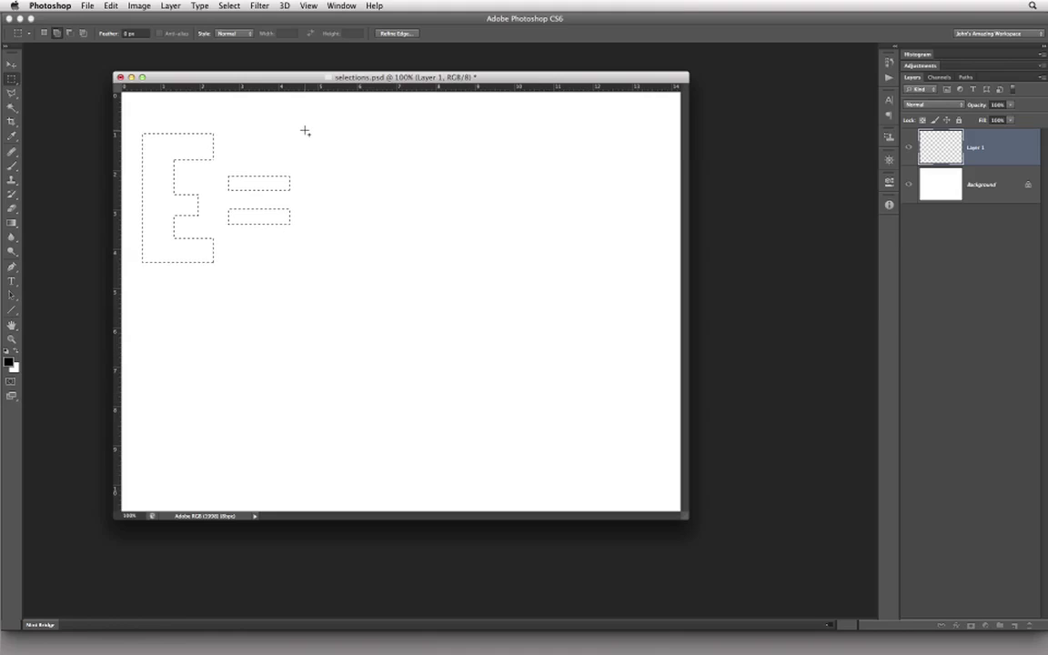
{"action": "left_click_drag", "start_coordinate": [304, 131], "coordinate": [423, 265]}
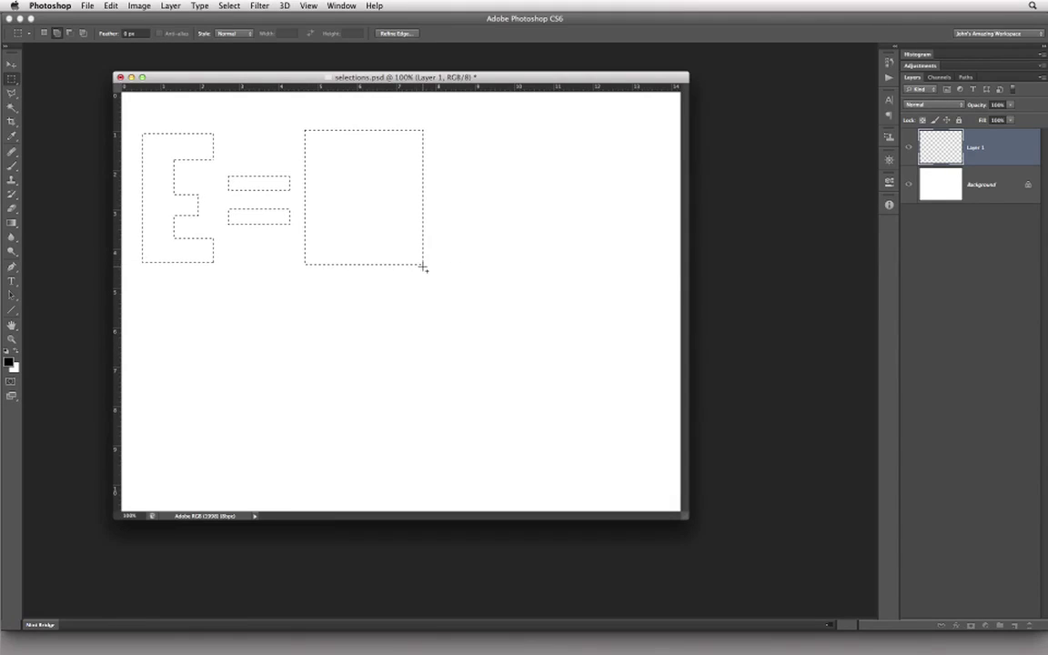
{"action": "left_click", "coordinate": [11, 92]}
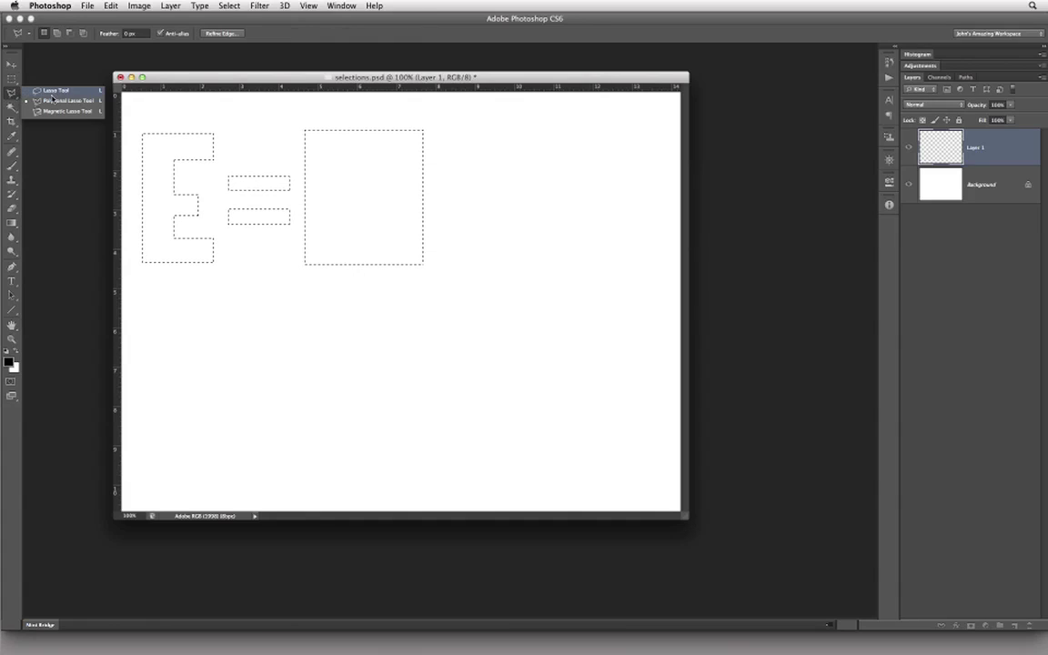
{"action": "left_click", "coordinate": [51, 100]}
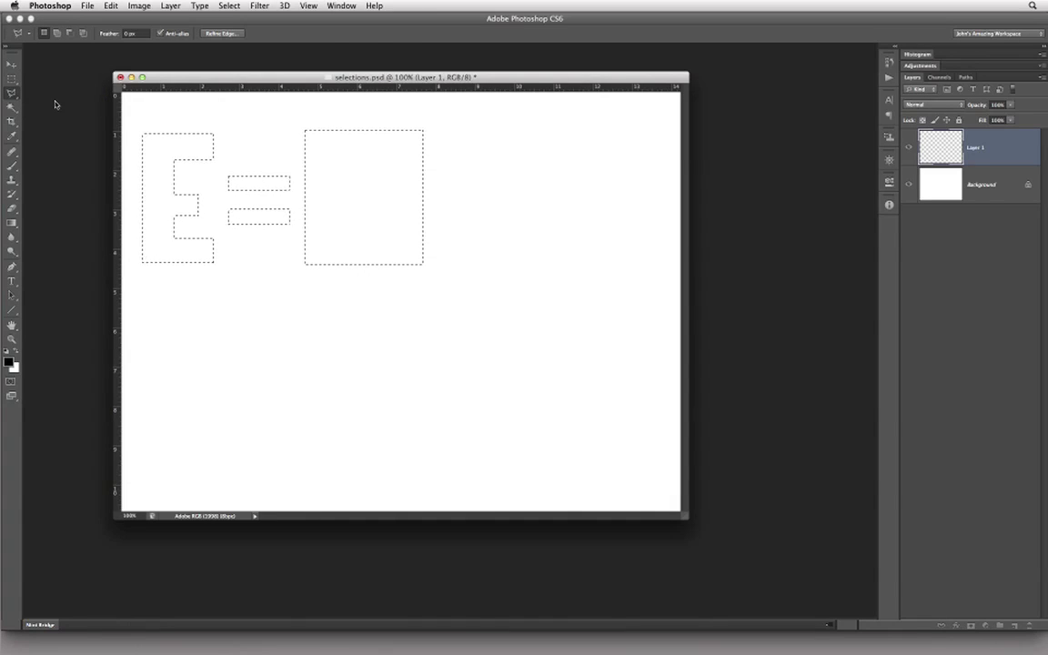
{"action": "key", "text": "alt"}
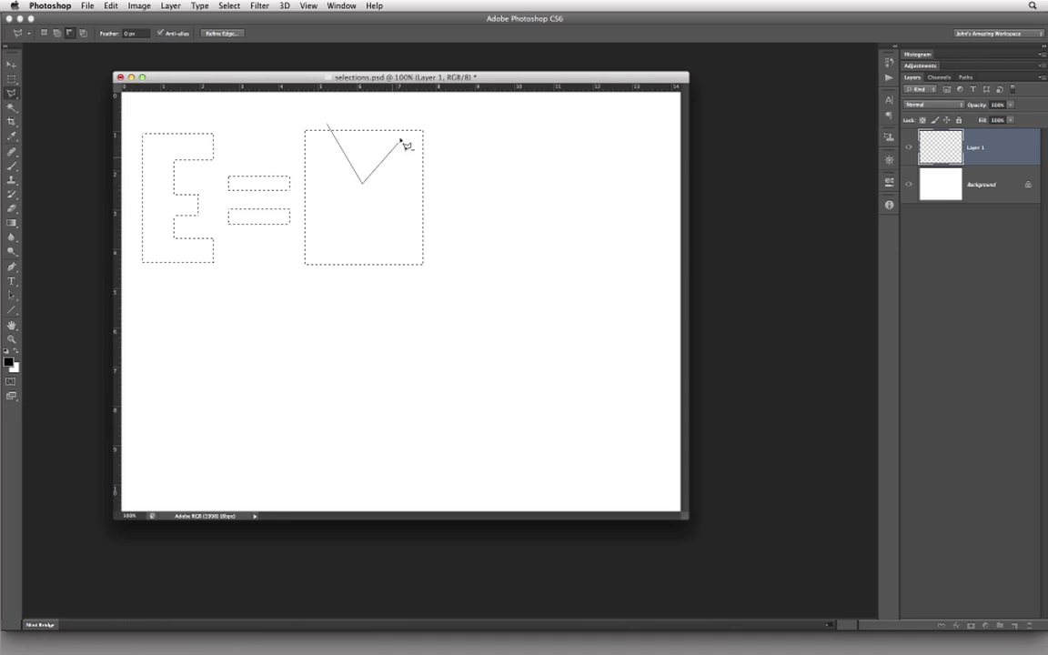
{"action": "left_click", "coordinate": [333, 128], "text": "alt"}
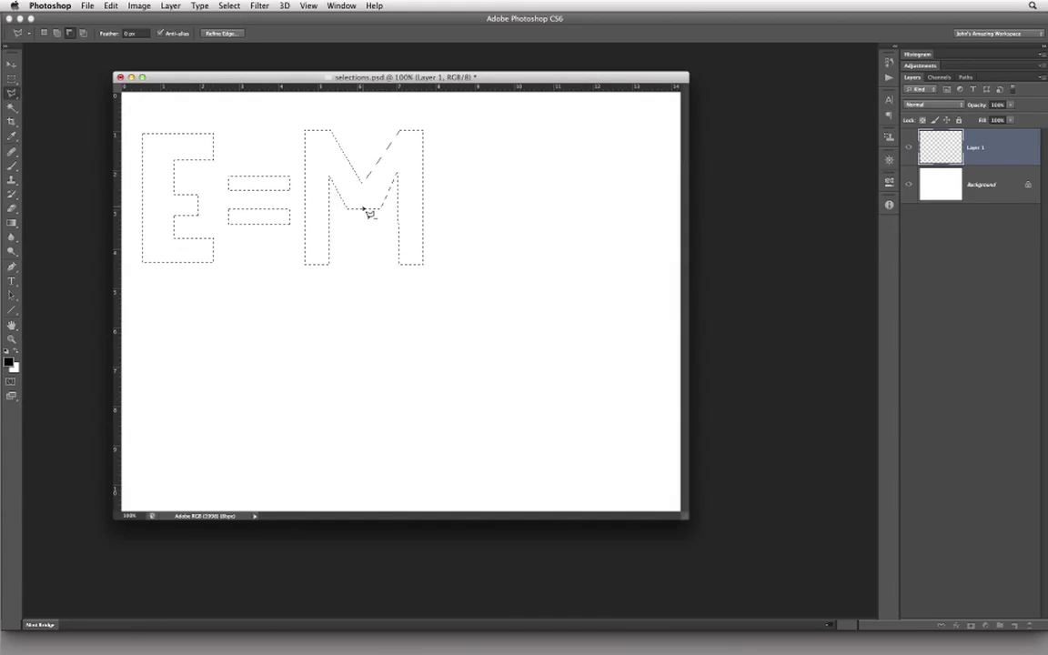
Step: Add a large circle to the selection beside the M with the Elliptical Marquee, slightly taller than the letter
{"action": "left_click", "coordinate": [11, 79]}
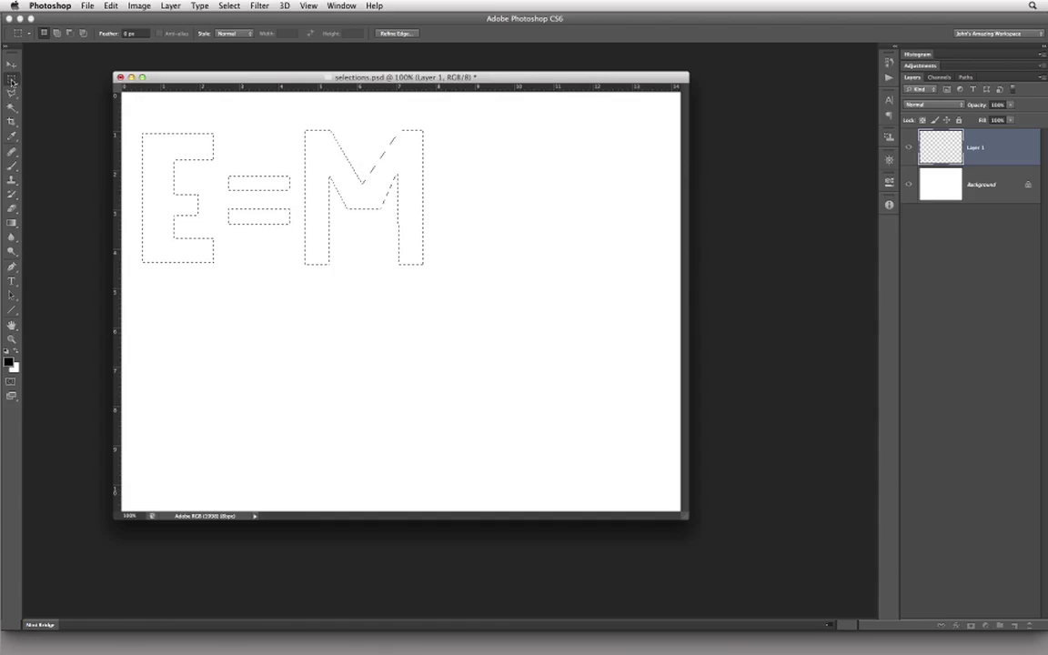
{"action": "left_click", "coordinate": [48, 87]}
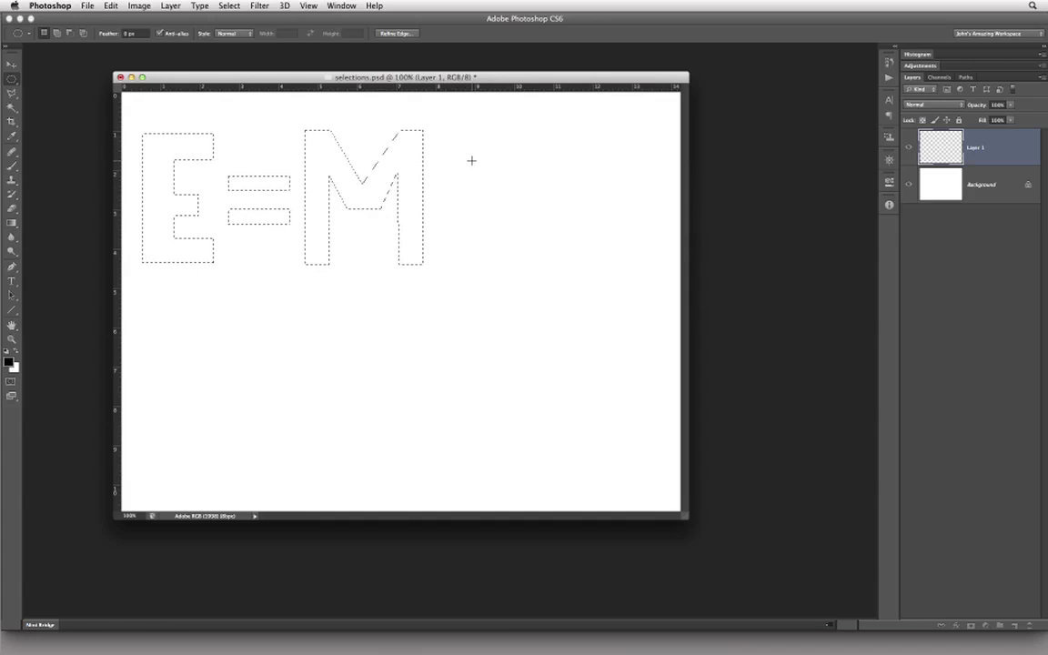
{"action": "key", "text": "shift"}
{"action": "left_click_drag", "start_coordinate": [441, 132], "coordinate": [571, 265]}
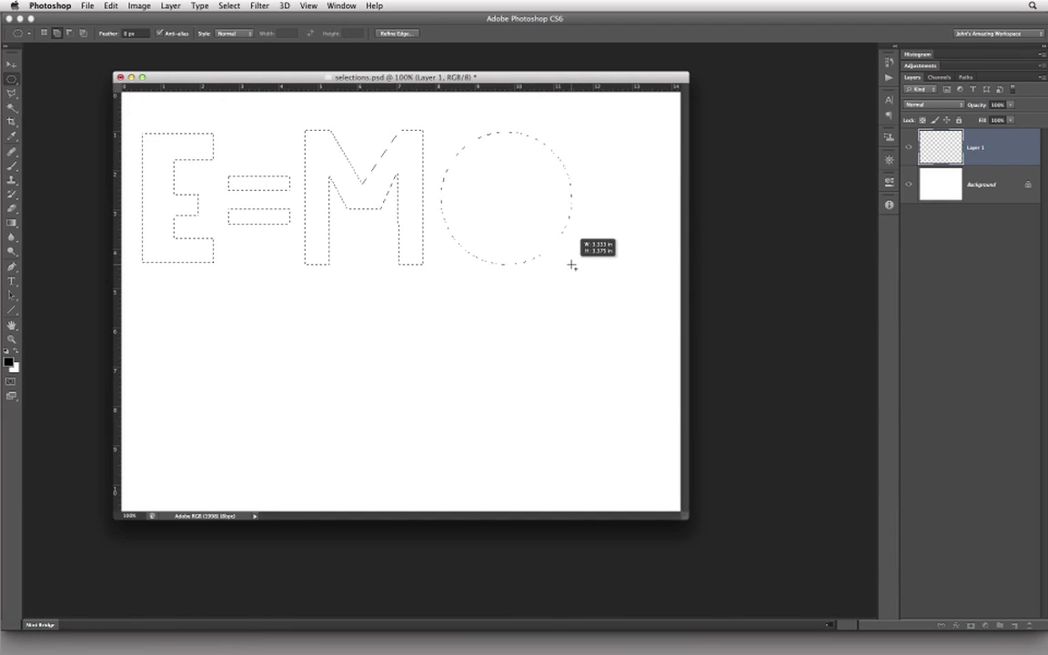
{"action": "mouse_move", "coordinate": [571, 265]}
{"action": "left_mouse_down"}
{"action": "mouse_move", "coordinate": [611, 251]}
{"action": "mouse_move", "coordinate": [594, 339]}
{"action": "mouse_move", "coordinate": [577, 240]}
{"action": "mouse_move", "coordinate": [557, 256]}
{"action": "mouse_move", "coordinate": [573, 270]}
{"action": "left_mouse_up"}
{"action": "key", "text": "Escape"}
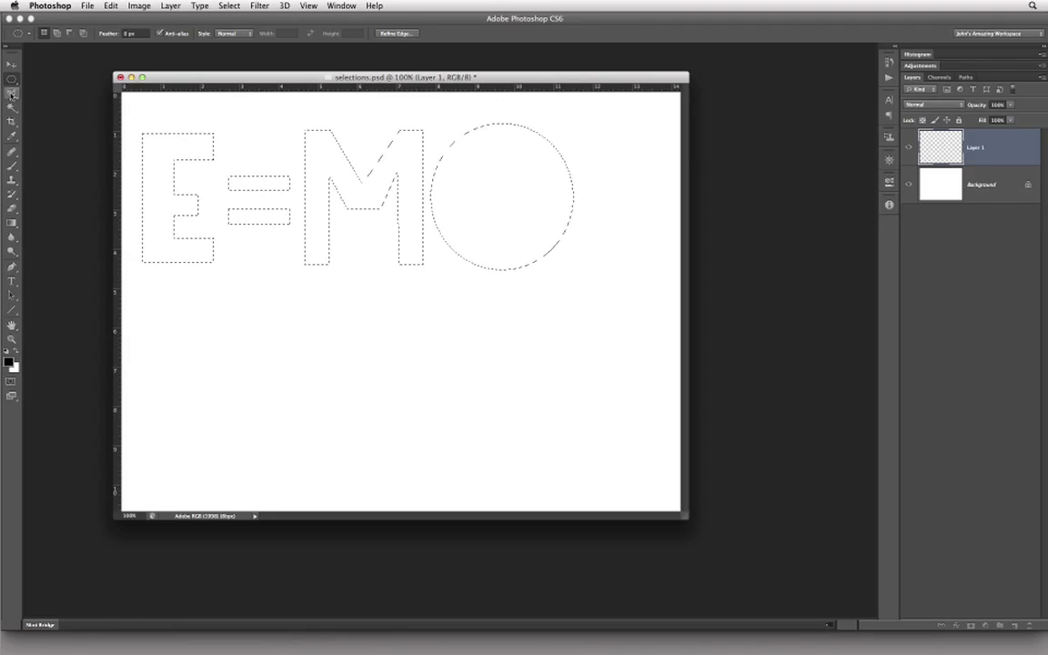
Step: Subtract a smaller centred ellipse from the large circle with the Elliptical Marquee to form a ring
{"action": "left_click_drag", "start_coordinate": [11, 92], "coordinate": [45, 97]}
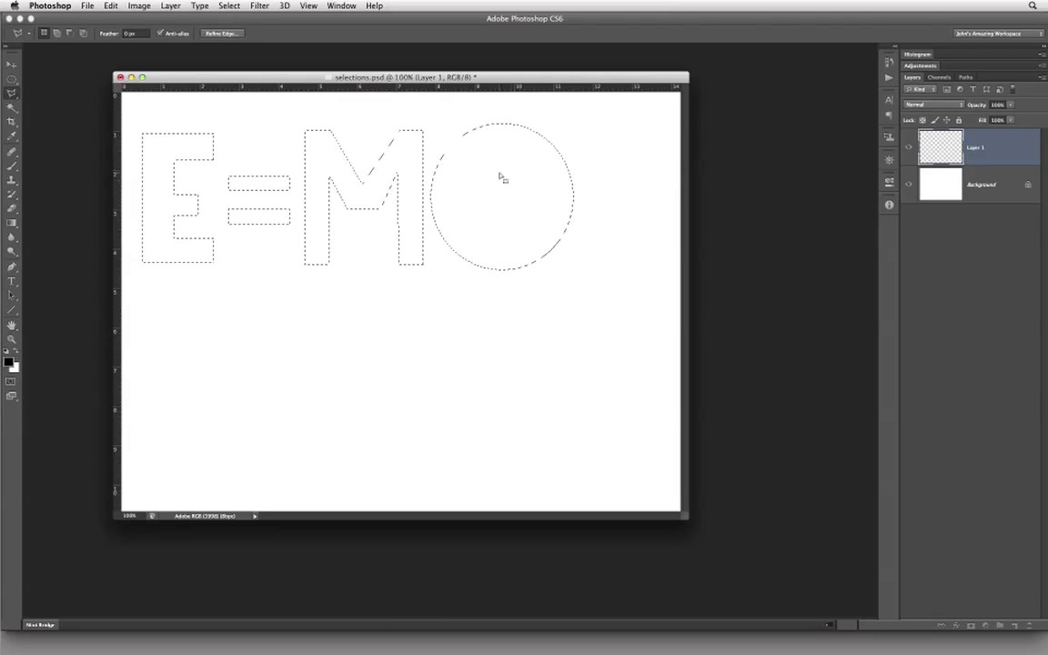
{"action": "left_click", "coordinate": [11, 79]}
{"action": "left_click", "coordinate": [57, 88]}
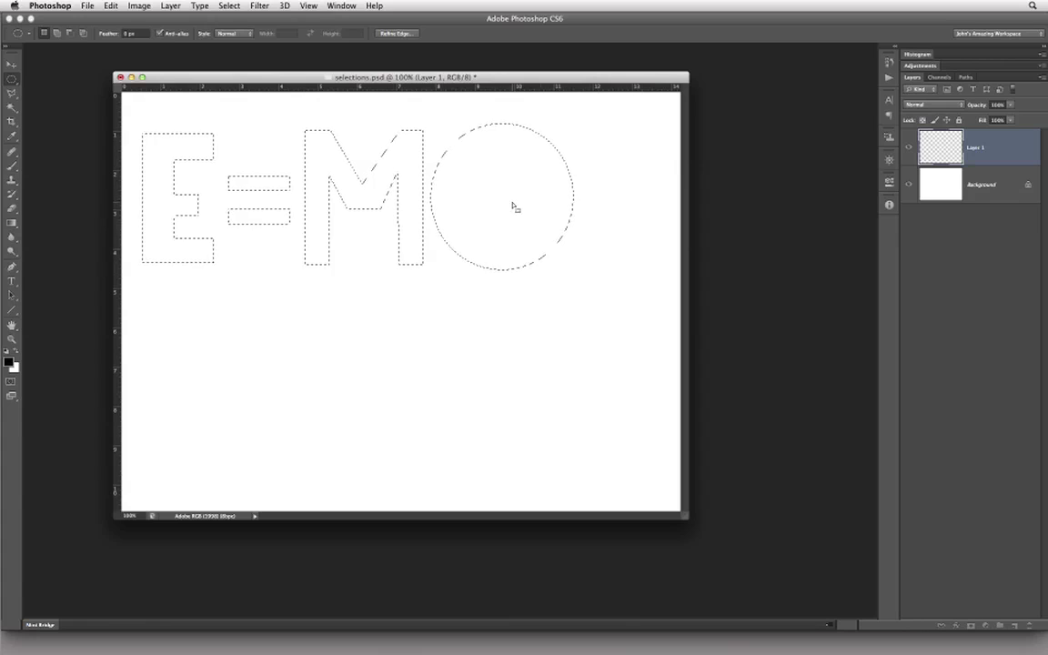
{"action": "key", "text": "alt"}
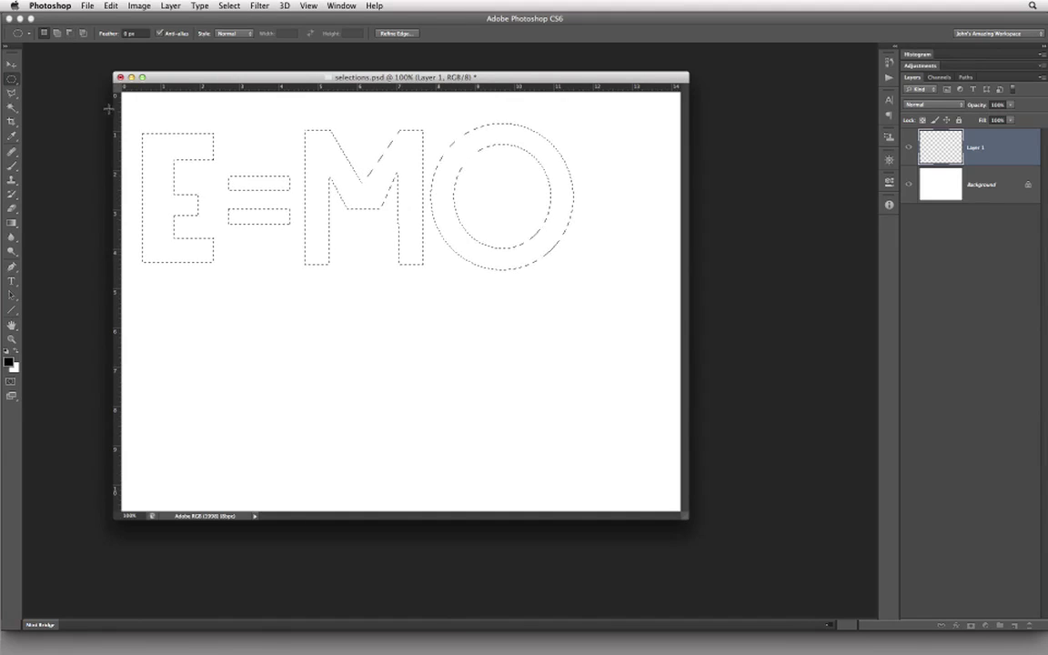
Step: Subtract a wedge from the ring's right side with the Polygonal Lasso to turn it into a letter C
{"action": "left_click", "coordinate": [11, 92]}
{"action": "left_click", "coordinate": [60, 100]}
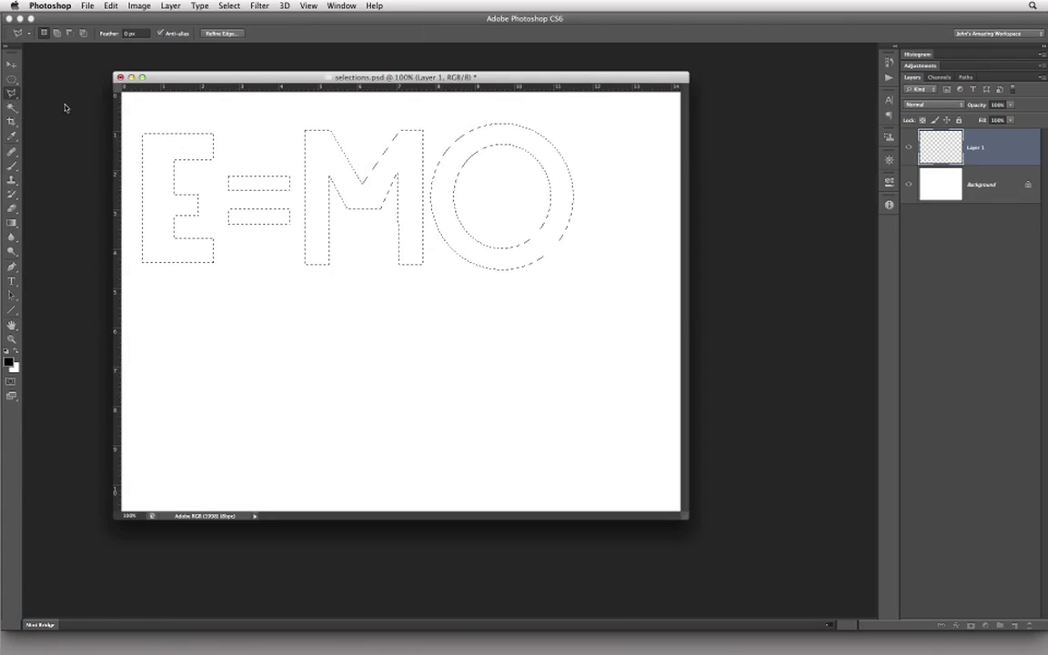
{"action": "key", "text": "alt"}
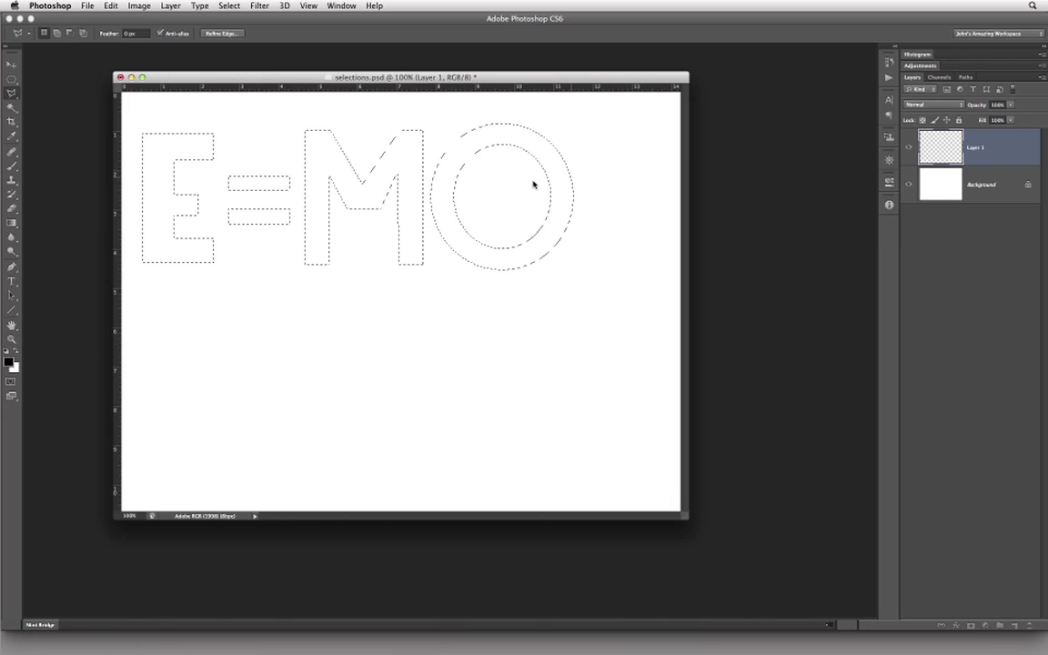
{"action": "key", "text": "alt"}
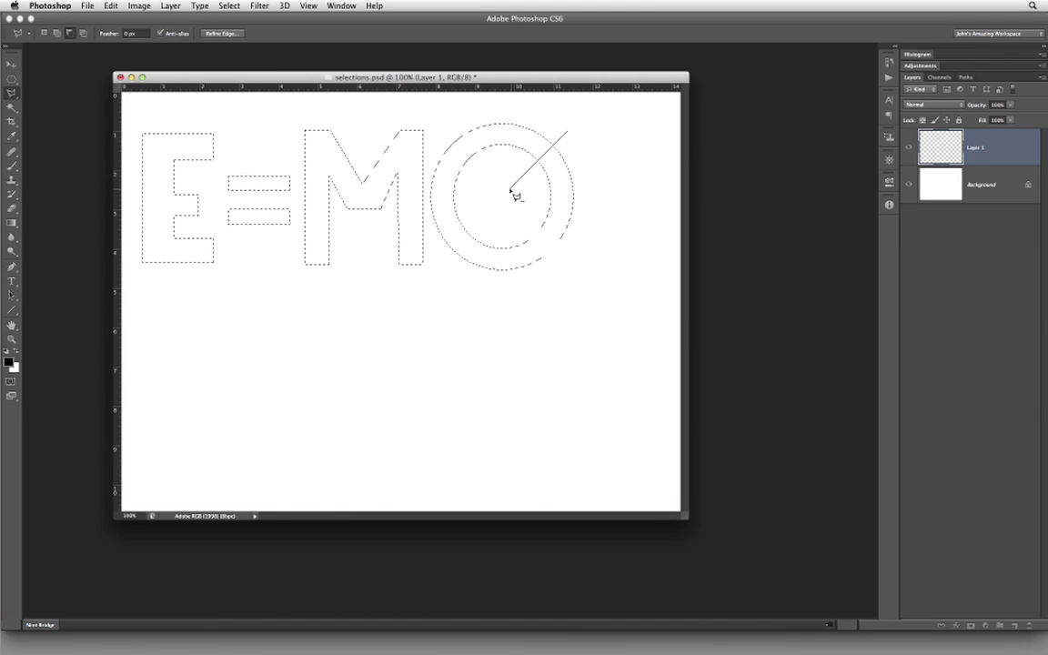
{"action": "left_click", "coordinate": [573, 270]}
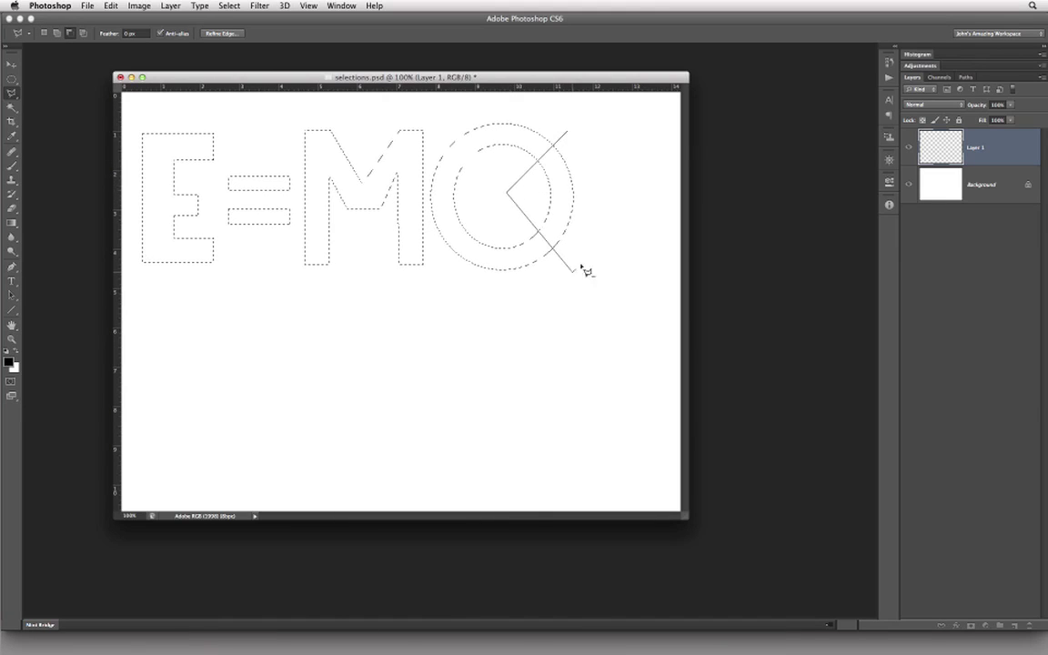
{"action": "left_click", "coordinate": [613, 181]}
{"action": "left_click", "coordinate": [573, 133]}
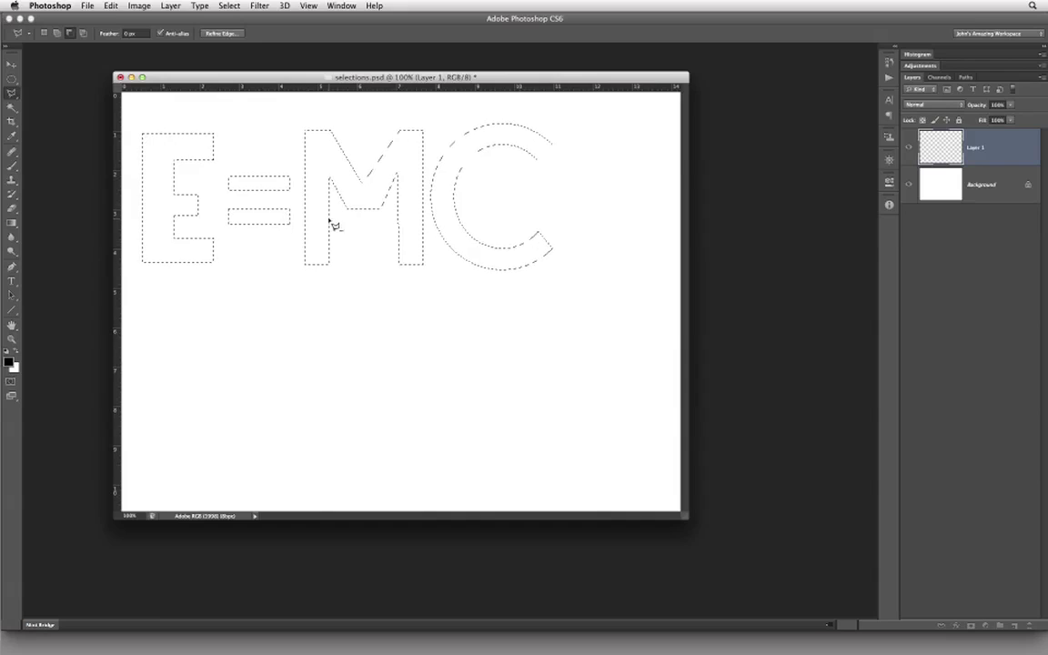
Step: Add a small superscript square to the selection beside the upper end of the C with the Rectangular Marquee
{"action": "left_click", "coordinate": [10, 79]}
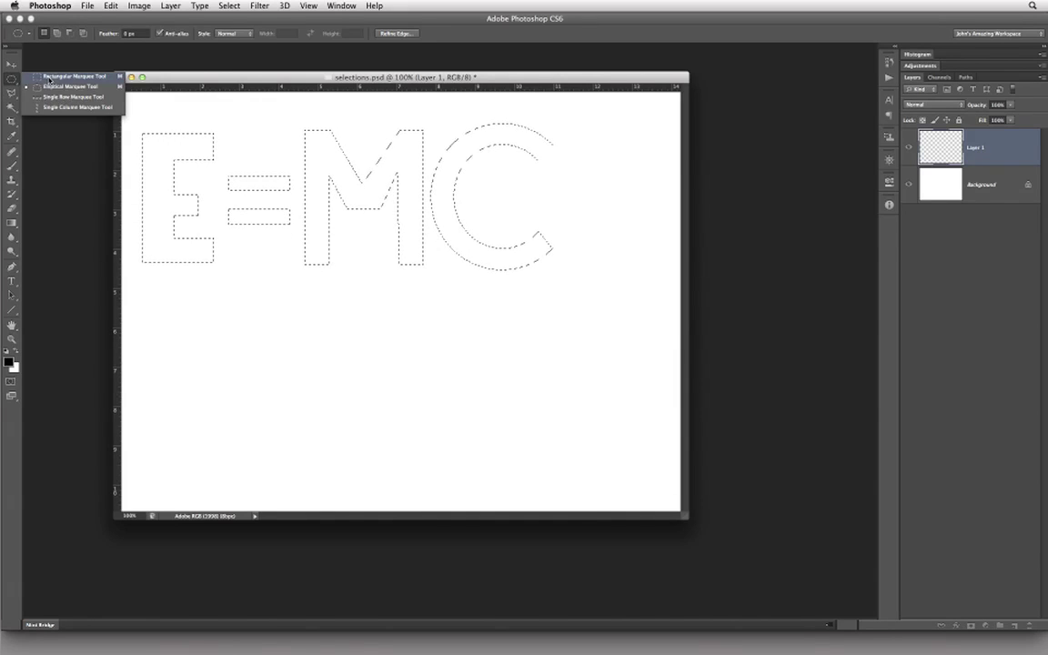
{"action": "left_click", "coordinate": [50, 76]}
{"action": "key", "text": "shift"}
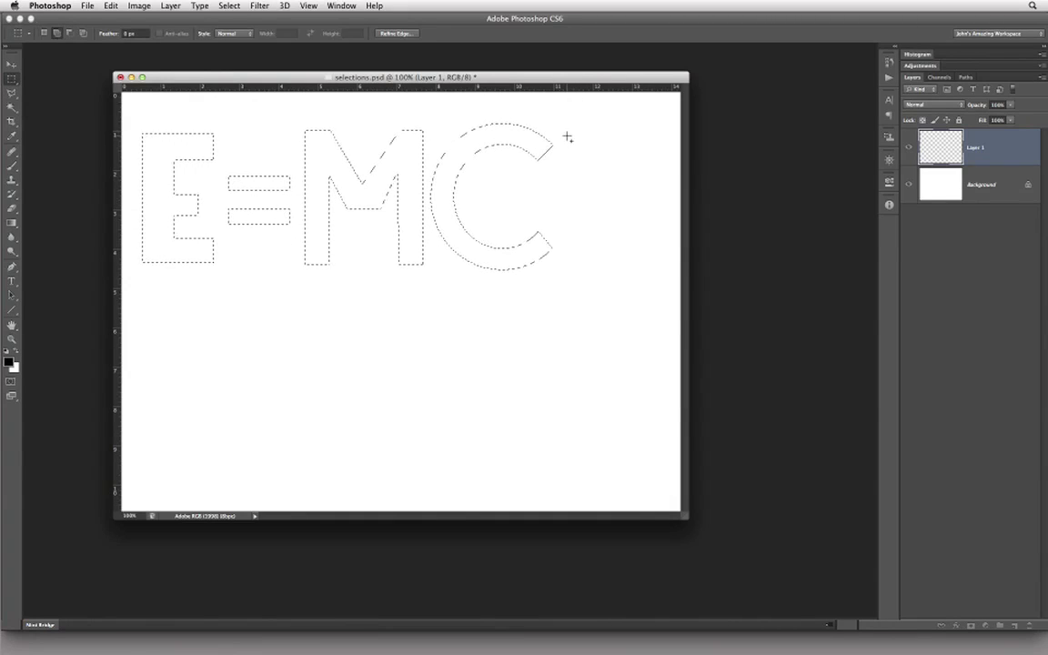
{"action": "left_click_drag", "start_coordinate": [564, 129], "coordinate": [620, 184]}
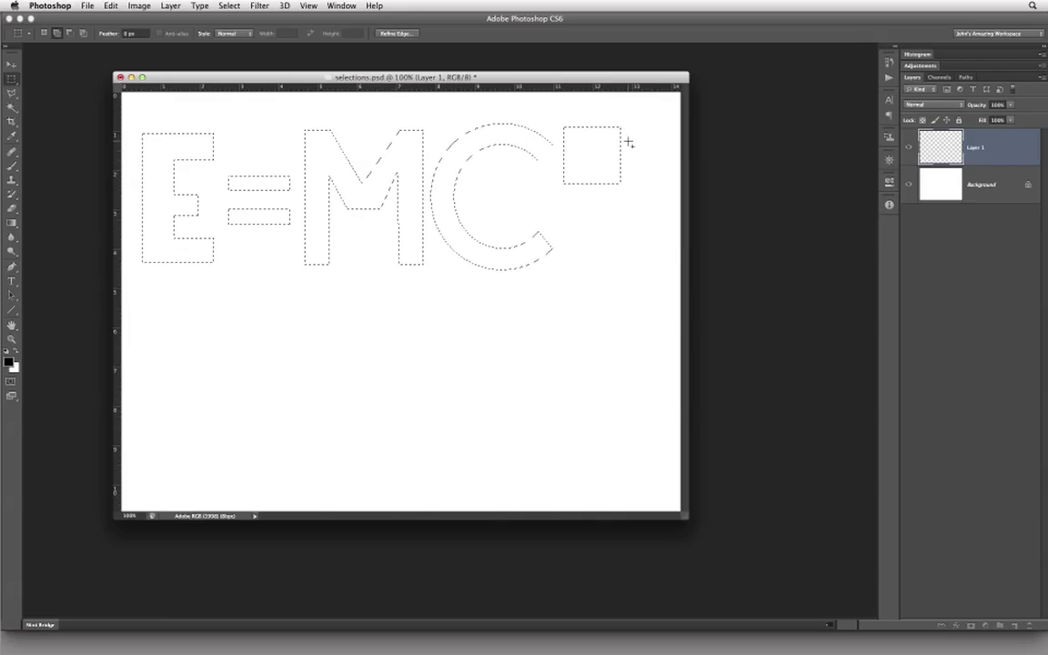
Step: Add a small circle beside the square and subtract a narrow vertical rectangle to flatten the circle's left side
{"action": "left_click", "coordinate": [10, 80]}
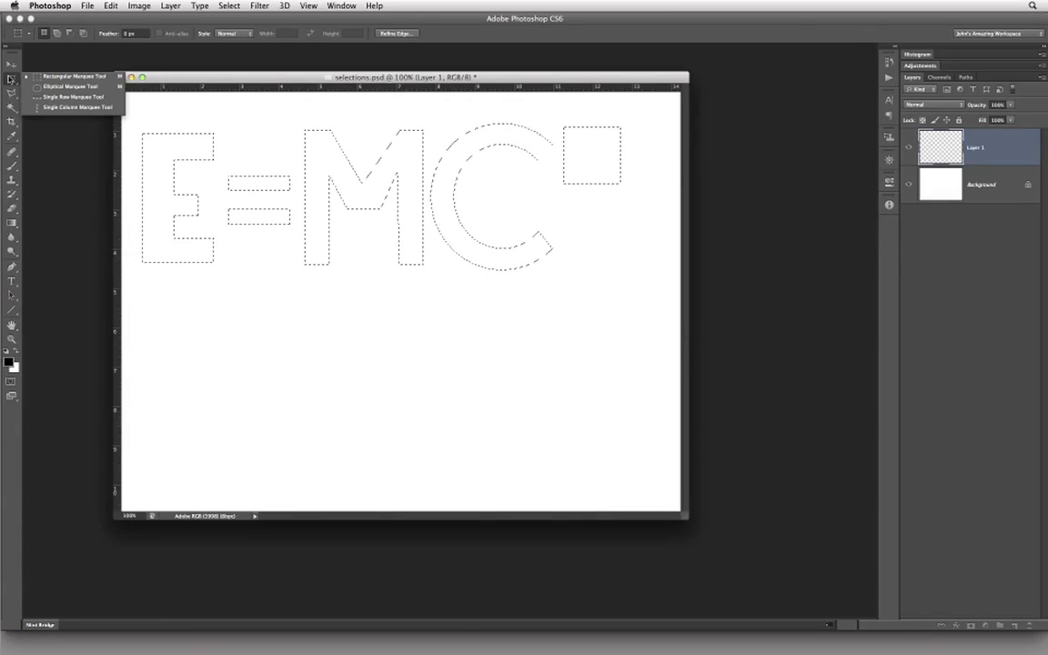
{"action": "left_click", "coordinate": [59, 86]}
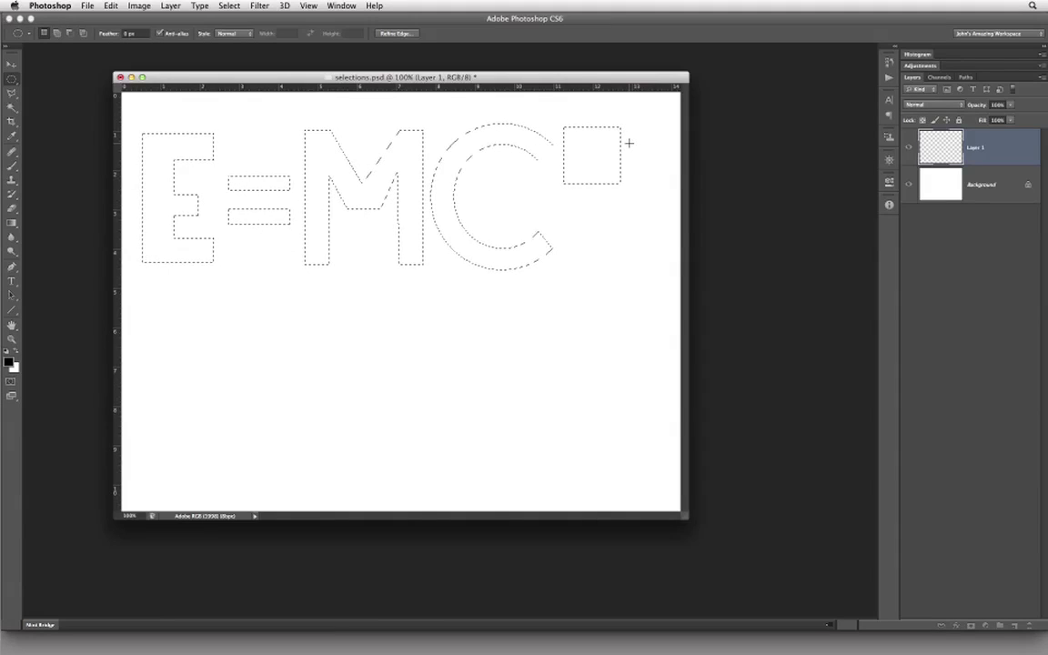
{"action": "key", "text": "shift"}
{"action": "left_click_drag", "start_coordinate": [628, 143], "coordinate": [674, 186]}
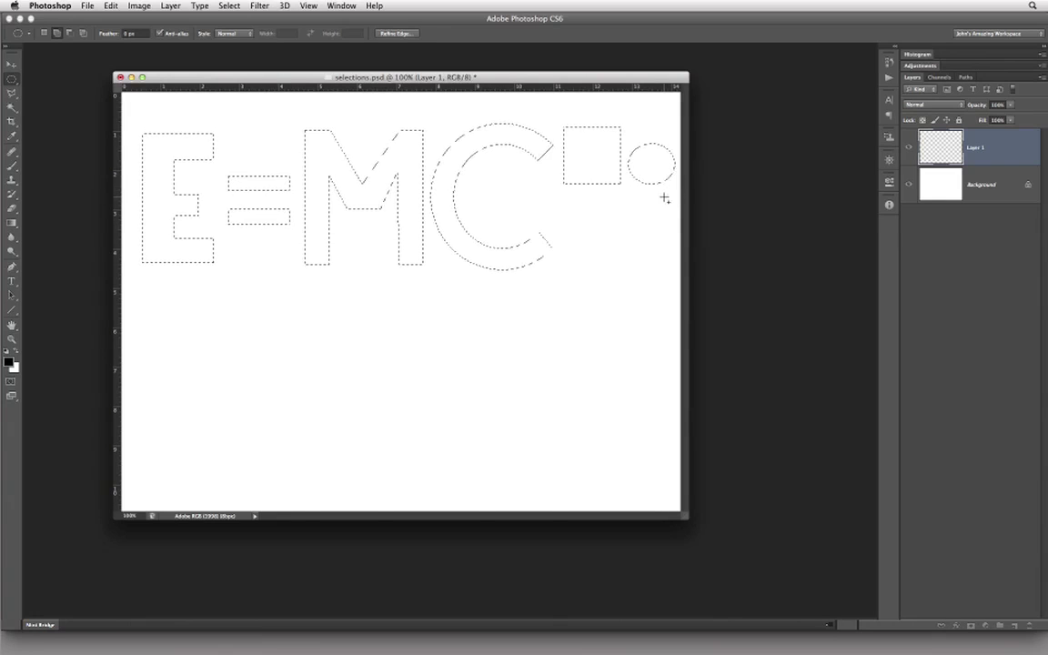
{"action": "left_click_drag", "start_coordinate": [12, 79], "coordinate": [36, 71]}
{"action": "key", "text": "shift"}
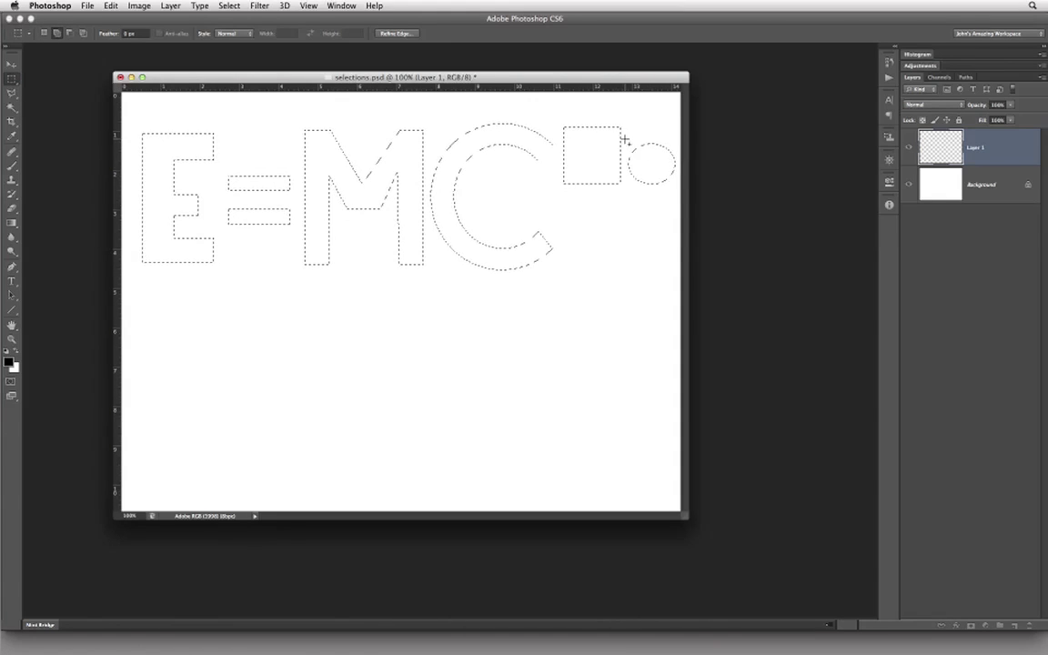
{"action": "key", "text": "alt"}
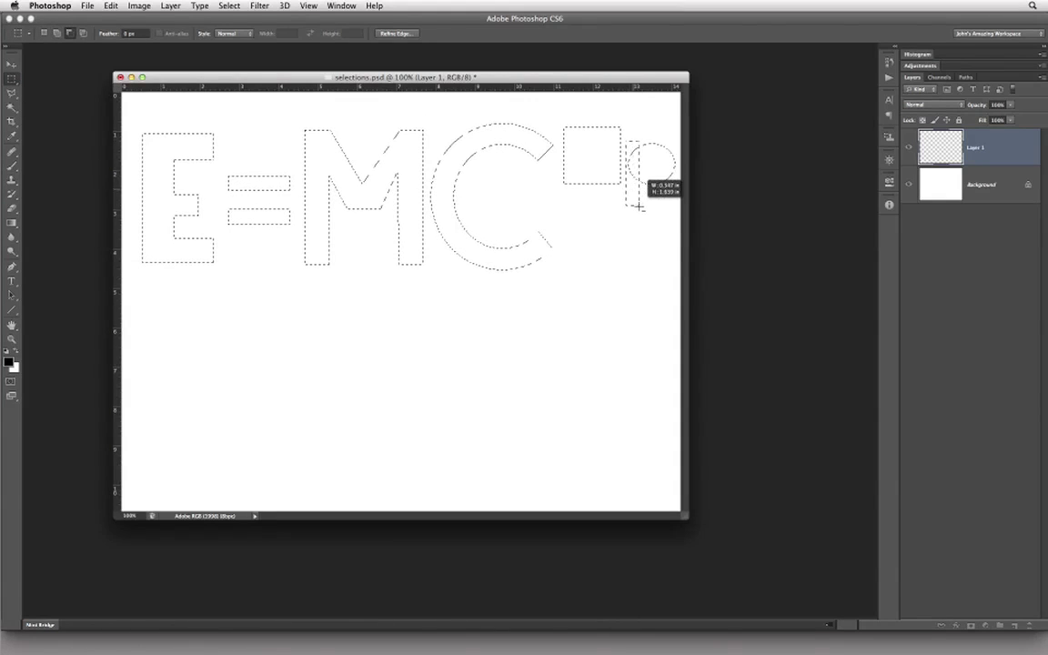
{"action": "left_click_drag", "start_coordinate": [639, 207], "coordinate": [640, 215]}
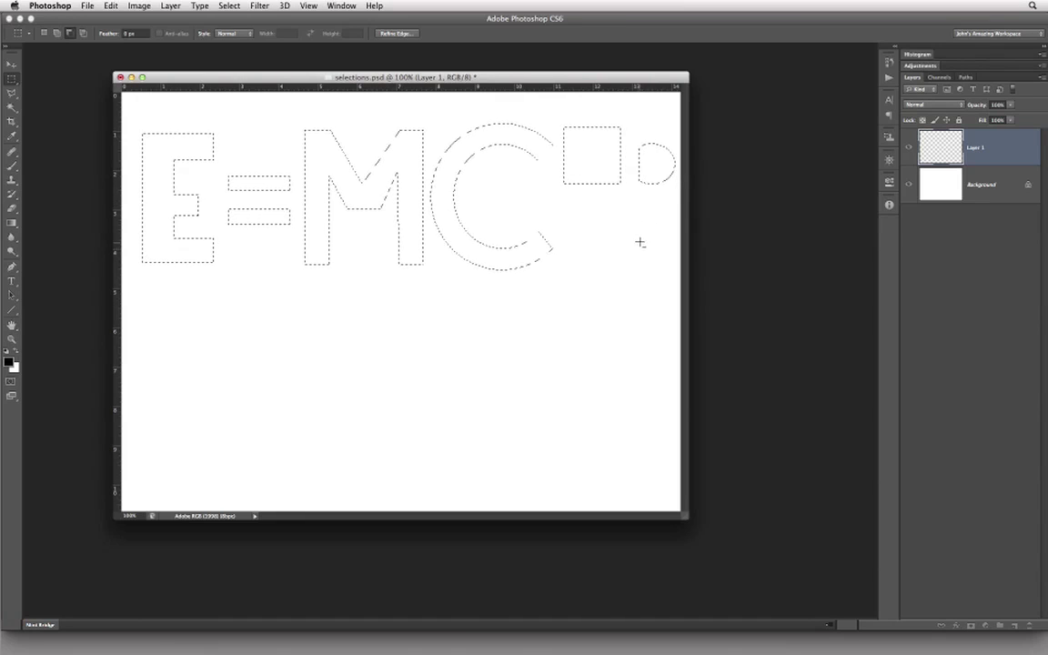
Step: Subtract a smaller circle inside the flattened shape and square off the hole's left side with rectangles to form a letter D
{"action": "left_click", "coordinate": [13, 83]}
{"action": "left_click", "coordinate": [46, 85]}
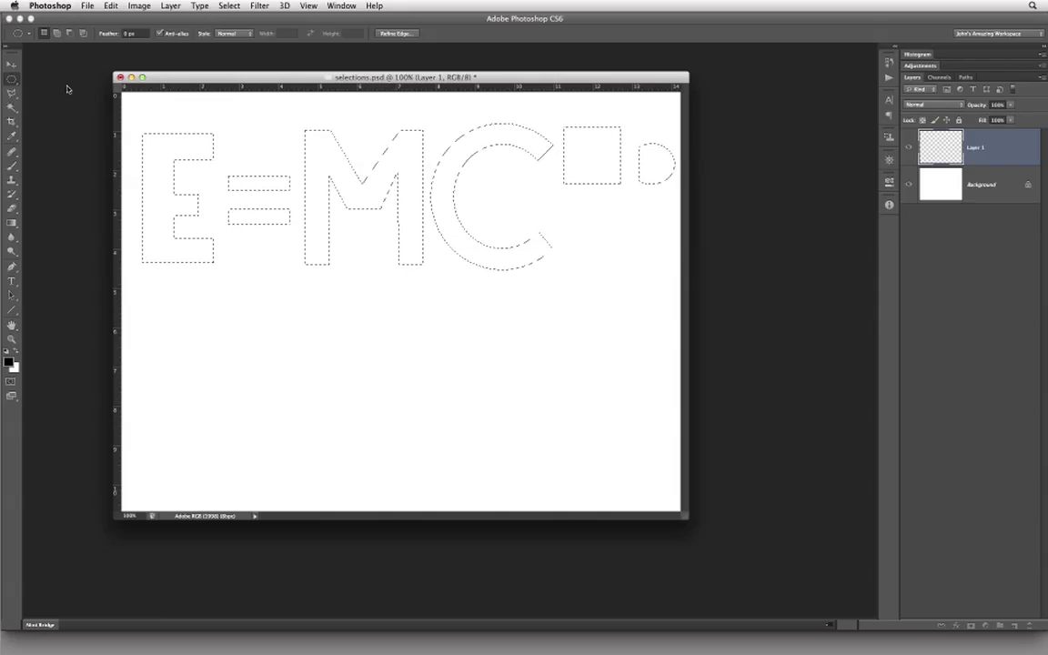
{"action": "key", "text": "alt"}
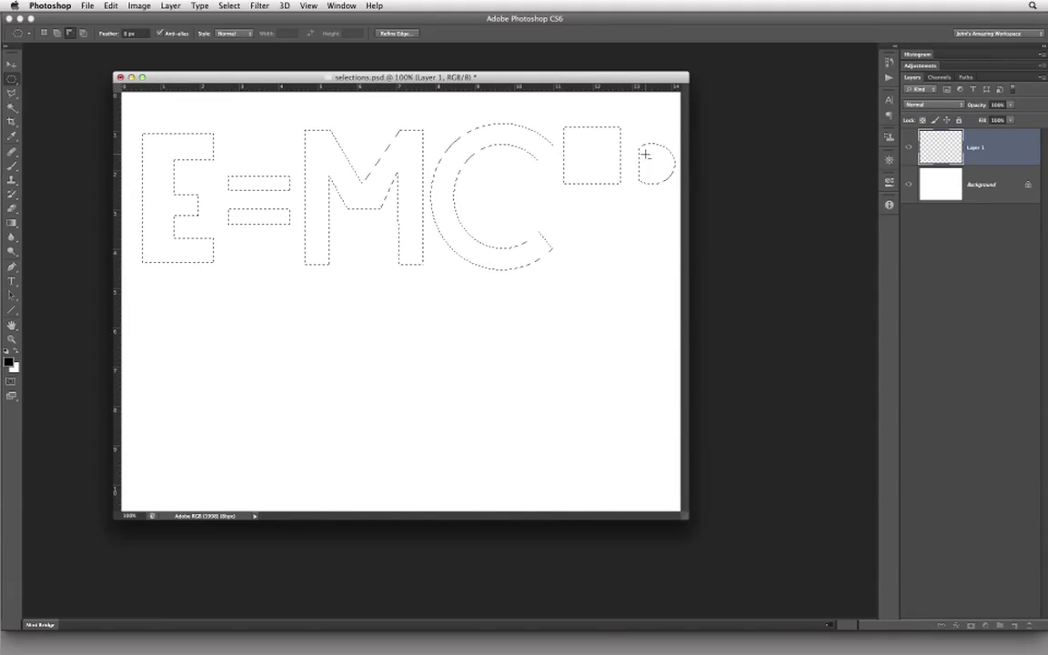
{"action": "left_click_drag", "start_coordinate": [664, 173], "coordinate": [668, 173]}
{"action": "key", "text": "space"}
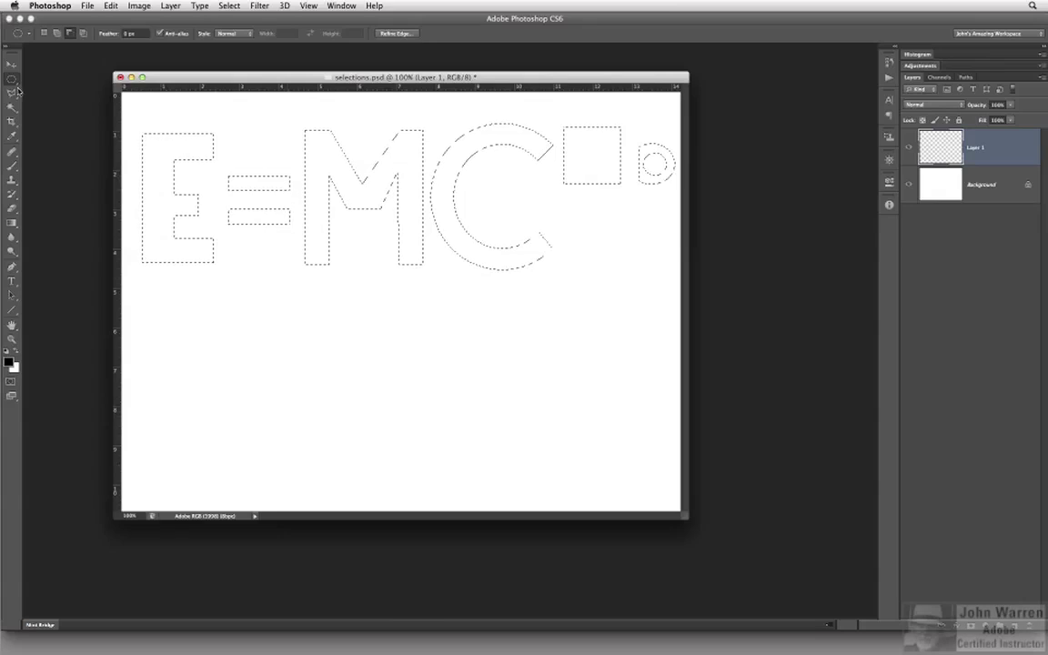
{"action": "left_click_drag", "start_coordinate": [12, 78], "coordinate": [41, 71]}
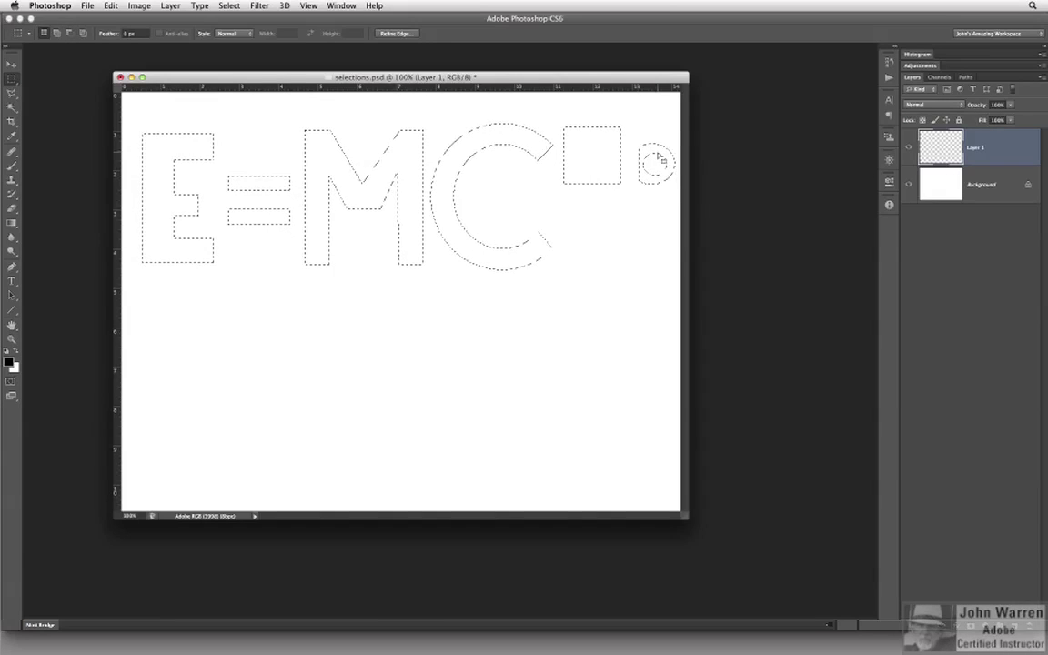
{"action": "key", "text": "alt"}
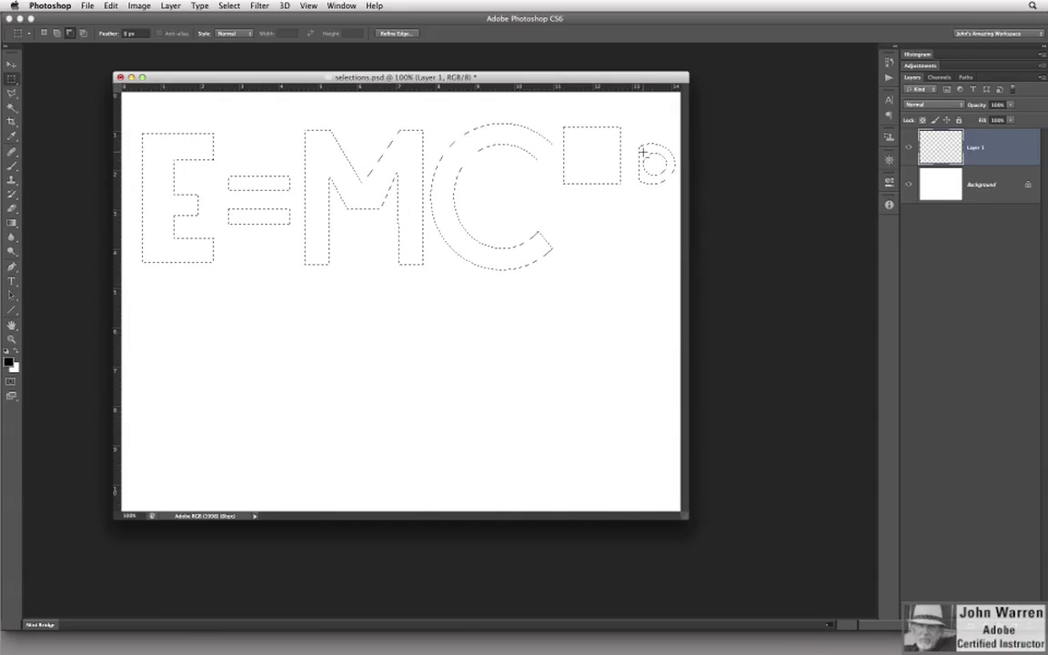
{"action": "key", "text": "shift"}
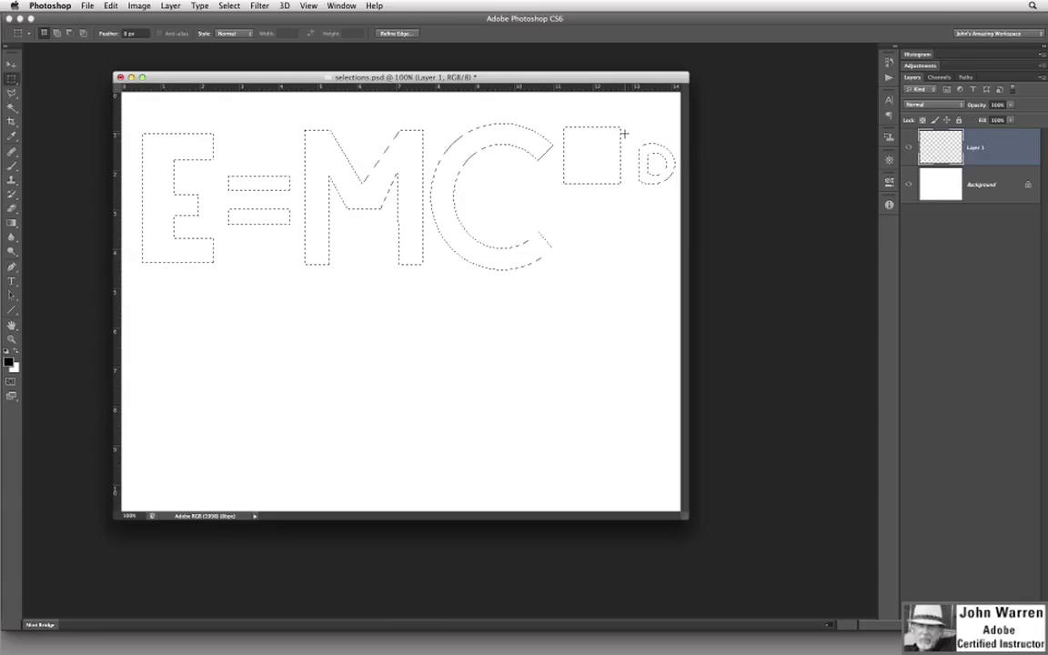
Step: Add a small freehand apostrophe to the selection between the square and the D with the Lasso tool
{"action": "left_click", "coordinate": [11, 79]}
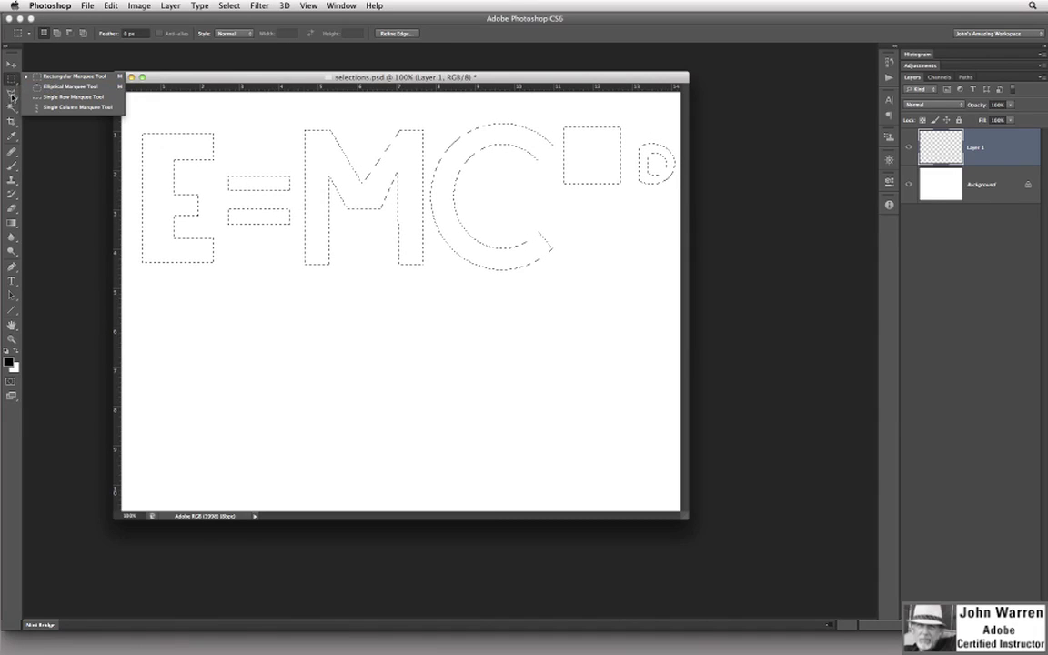
{"action": "left_click", "coordinate": [10, 95]}
{"action": "left_click", "coordinate": [11, 94]}
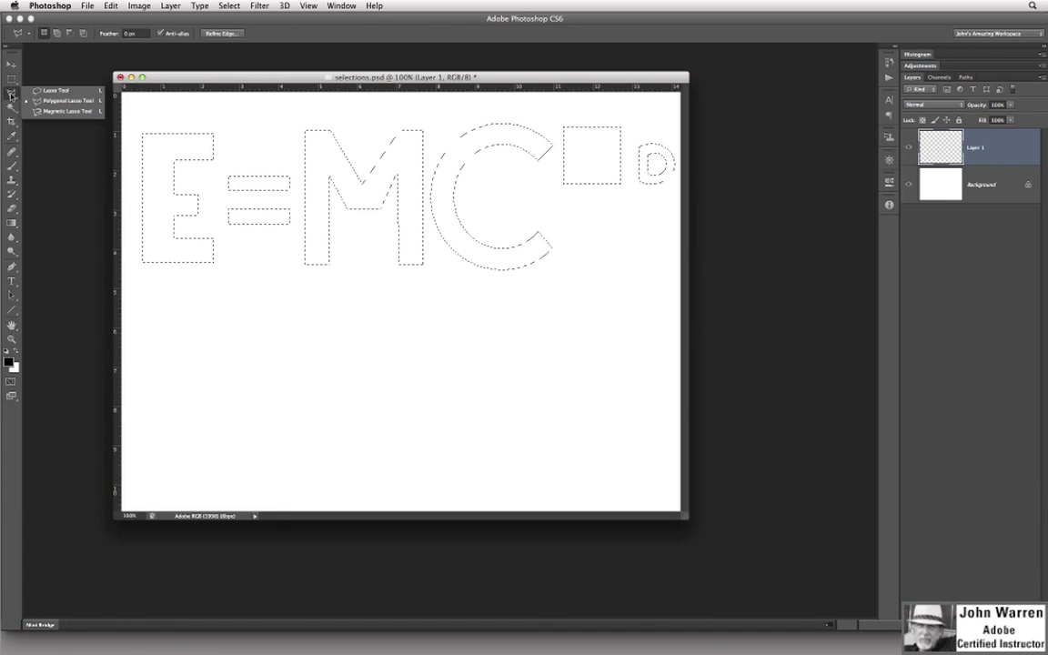
{"action": "left_click", "coordinate": [38, 84]}
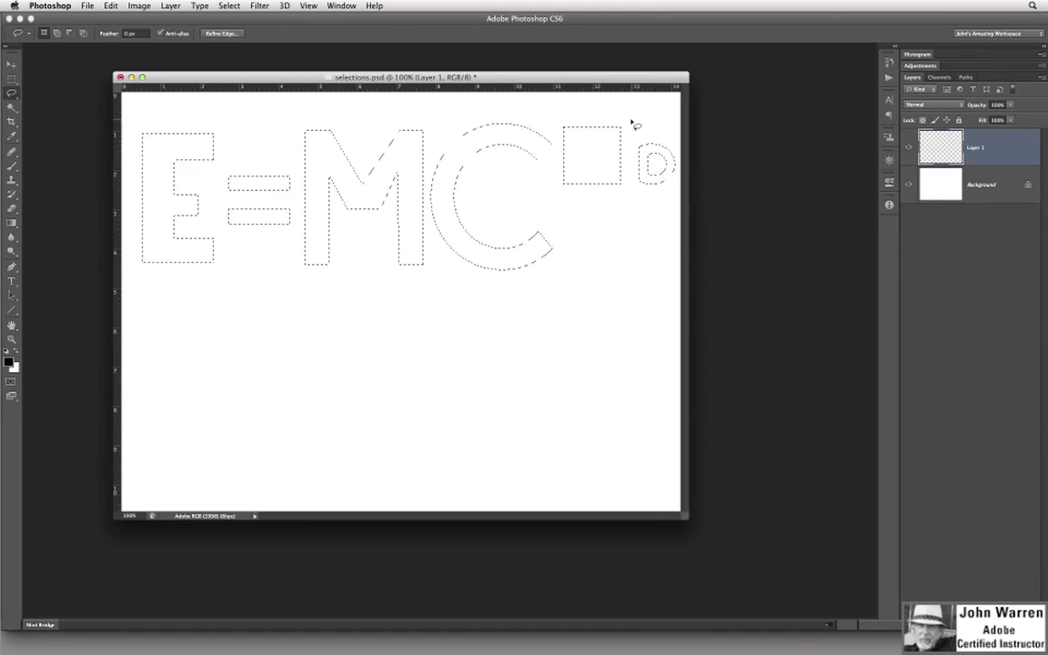
{"action": "key", "text": "shift"}
{"action": "left_click_drag", "start_coordinate": [631, 122], "coordinate": [634, 138]}
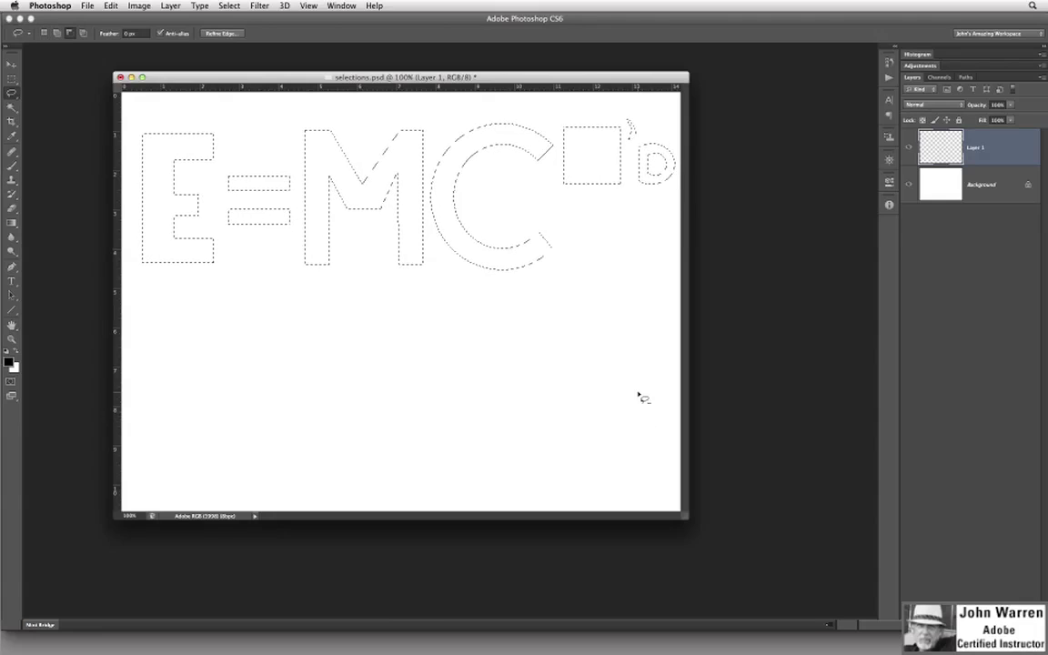
Step: Fill the whole lettering selection on Layer 1 with the black foreground colour and deselect it
{"action": "key", "text": "alt+BackSpace"}
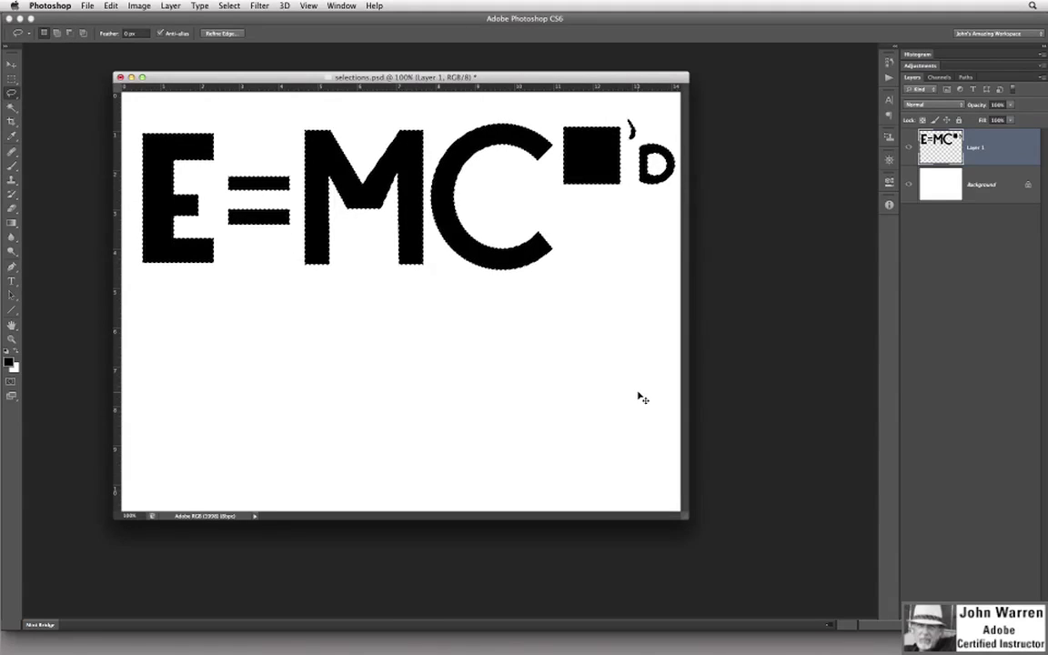
{"action": "key", "text": "super+d"}
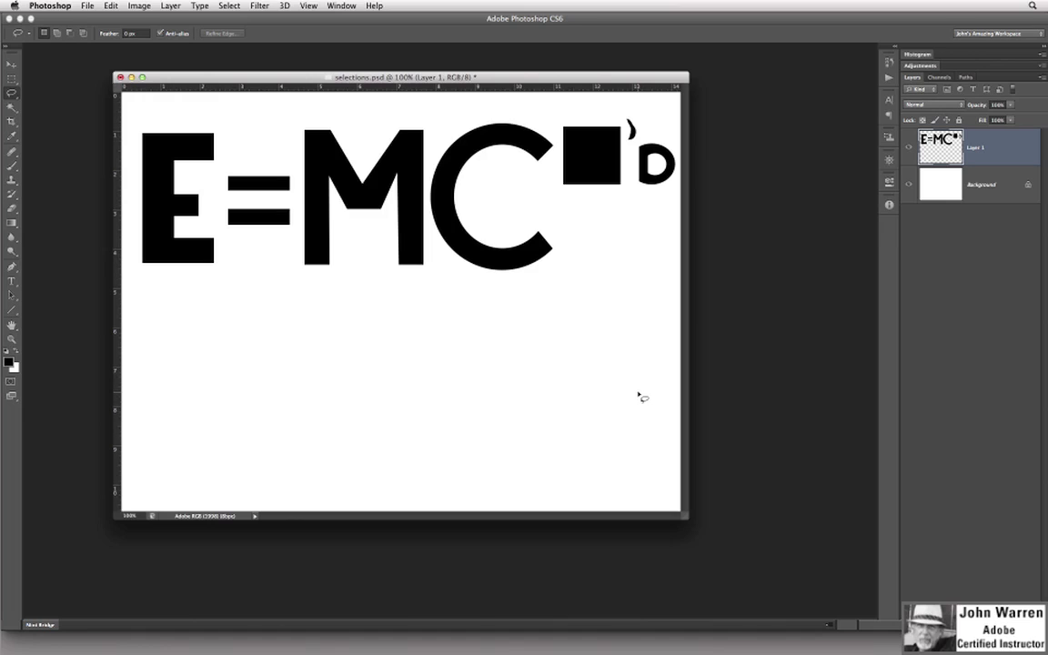